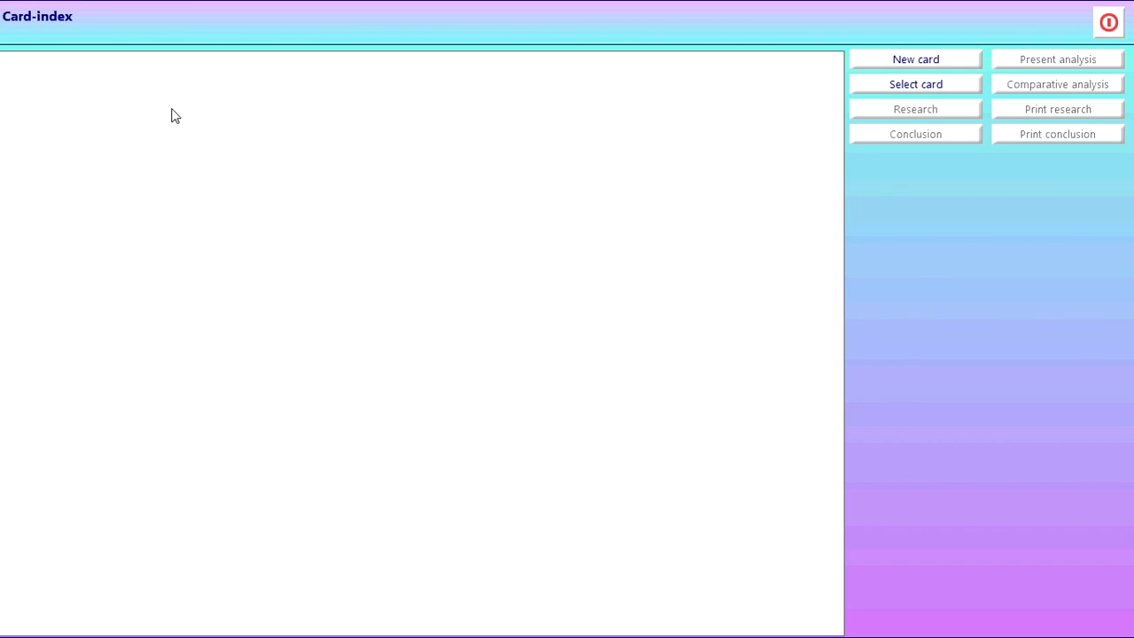
Create a new patient card with last name, first name, date of birth, sex F, blood group III(B) and rhesus +, and proceed to research
{"action": "left_click", "coordinate": [879, 58]}
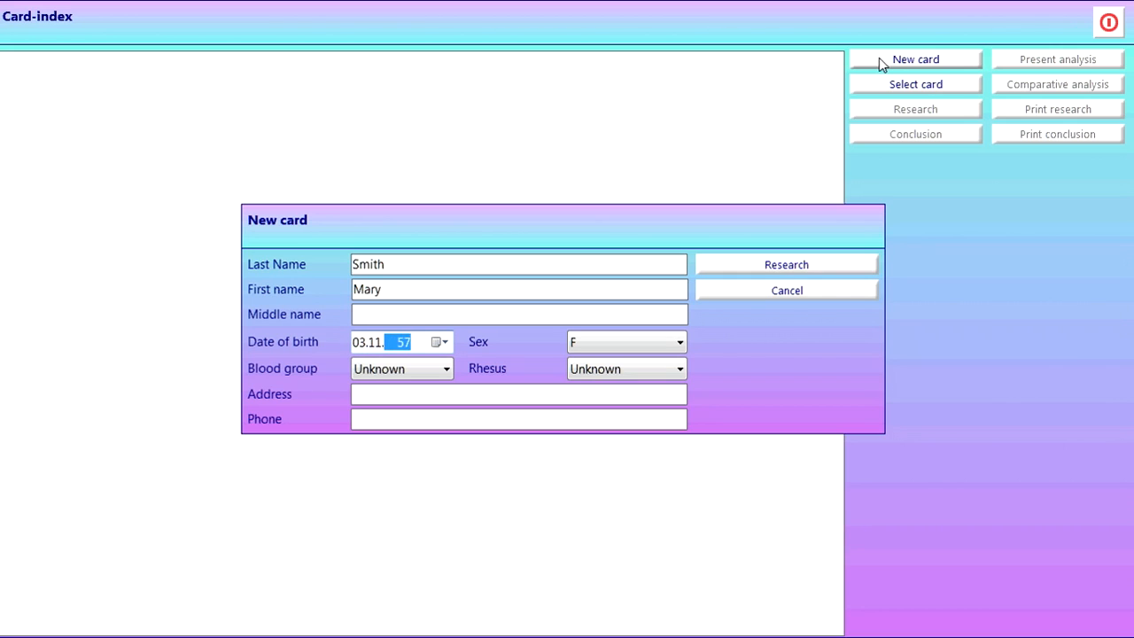
{"action": "key", "text": "Tab"}
{"action": "key", "text": "Tab"}
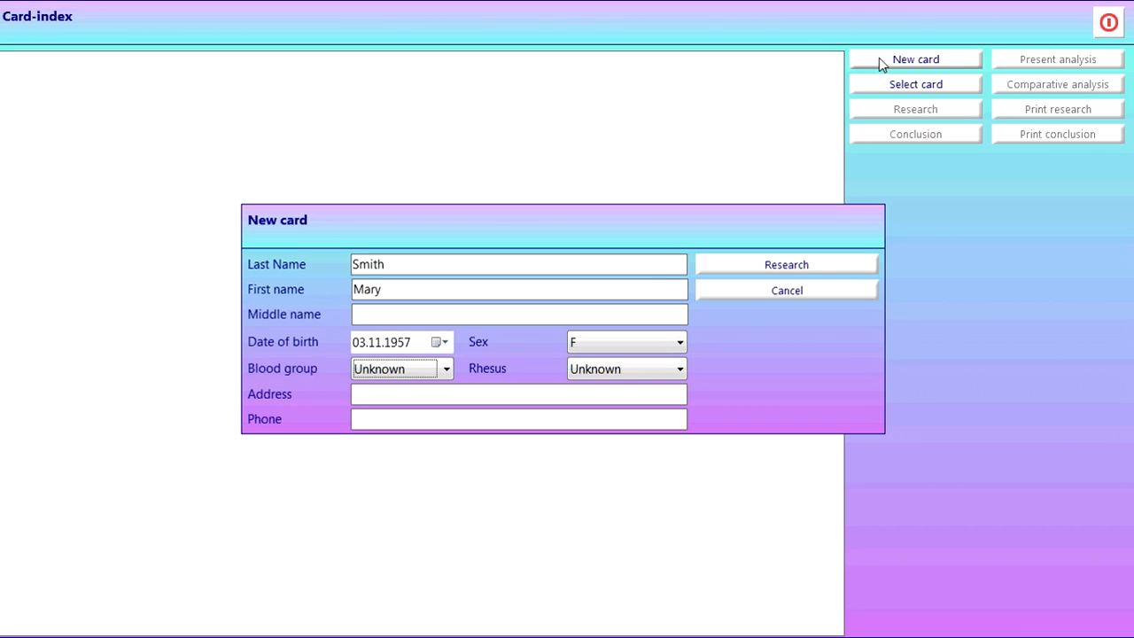
{"action": "key", "text": "Tab"}
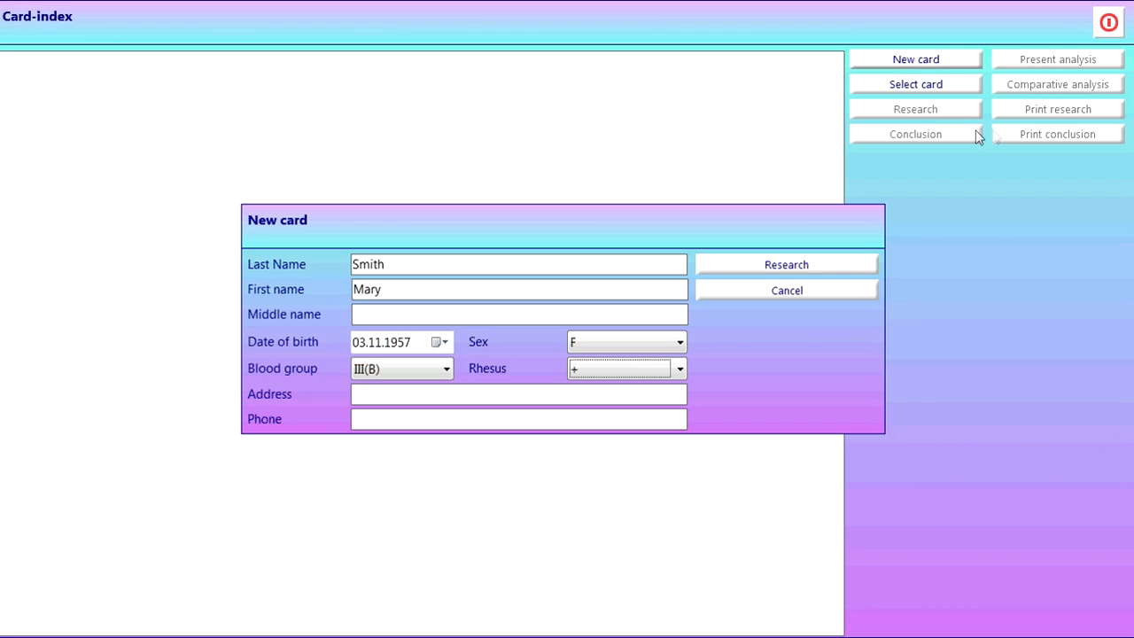
{"action": "left_click", "coordinate": [849, 267]}
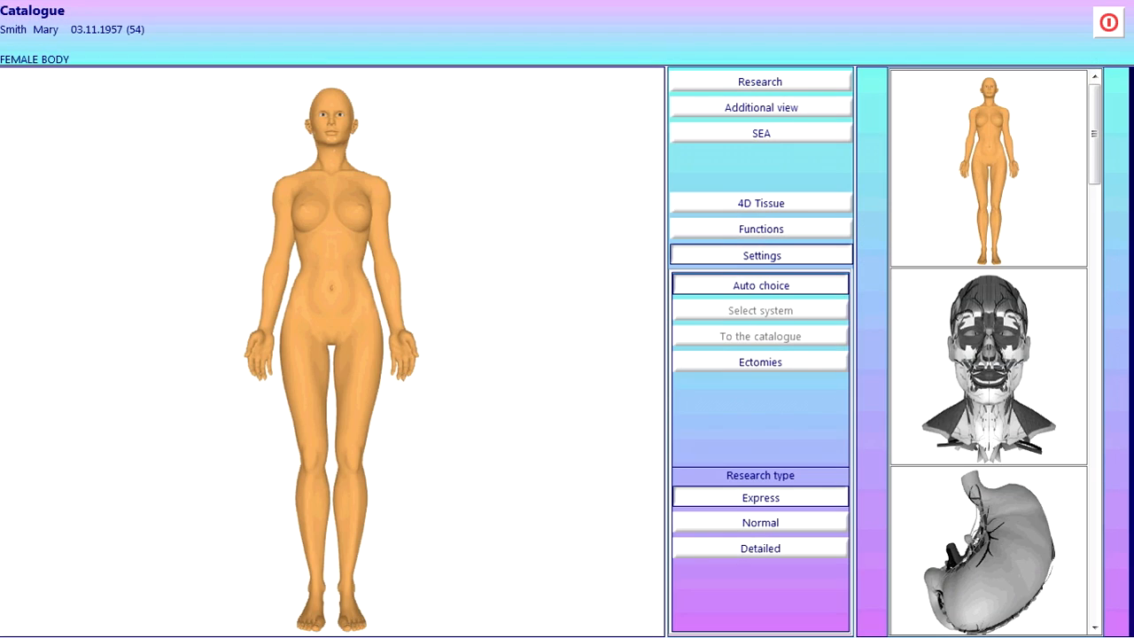
Mark APPENDECTOMY as an ectomy for the patient and return to the catalogue
{"action": "left_click", "coordinate": [797, 365]}
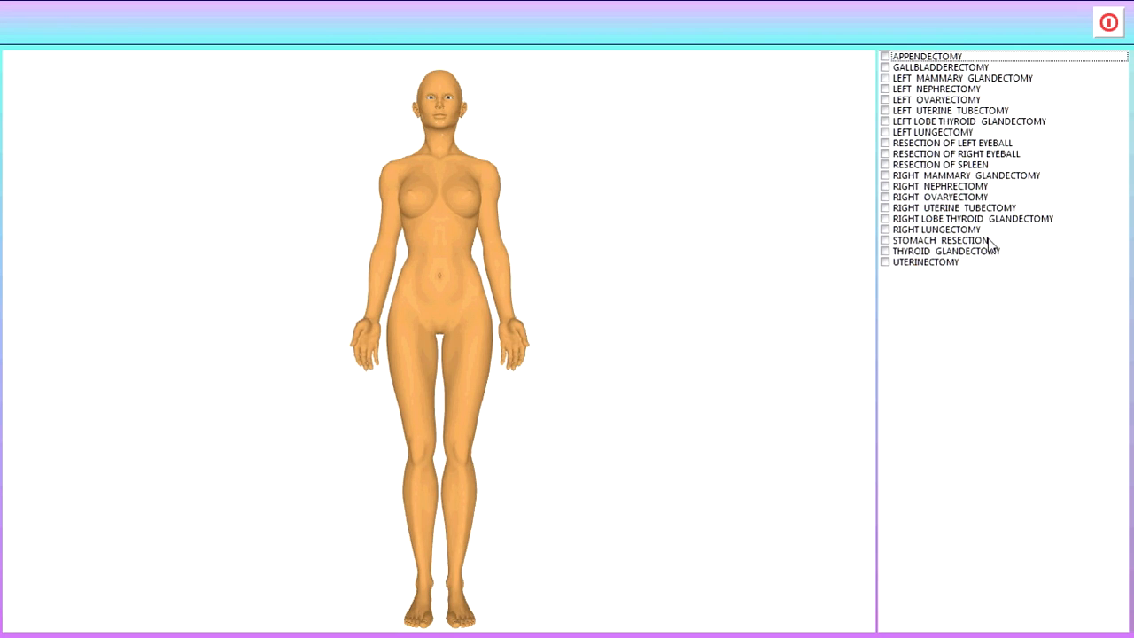
{"action": "left_click", "coordinate": [885, 57]}
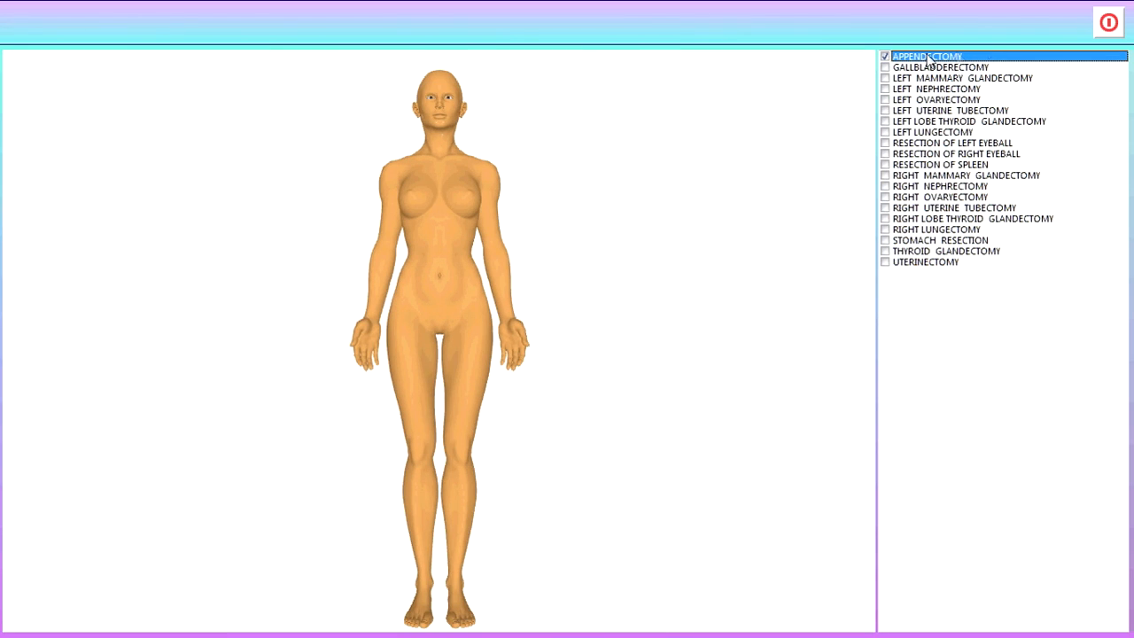
{"action": "left_click", "coordinate": [1102, 30]}
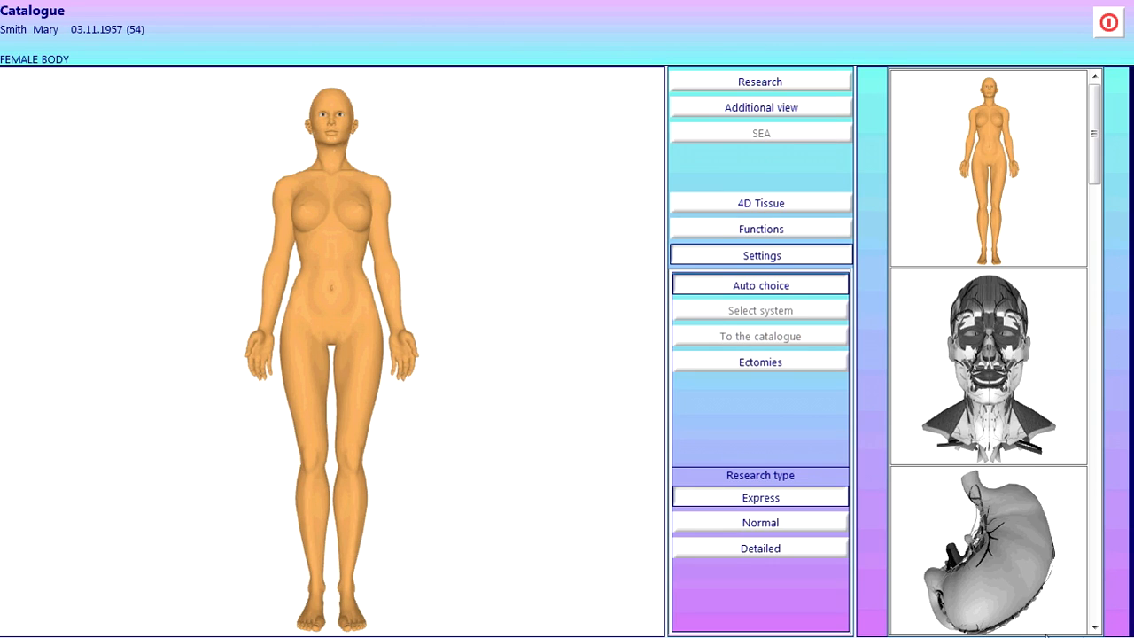
Run the automatic research with the research type set to Normal and acknowledge its completion
{"action": "left_click", "coordinate": [795, 87]}
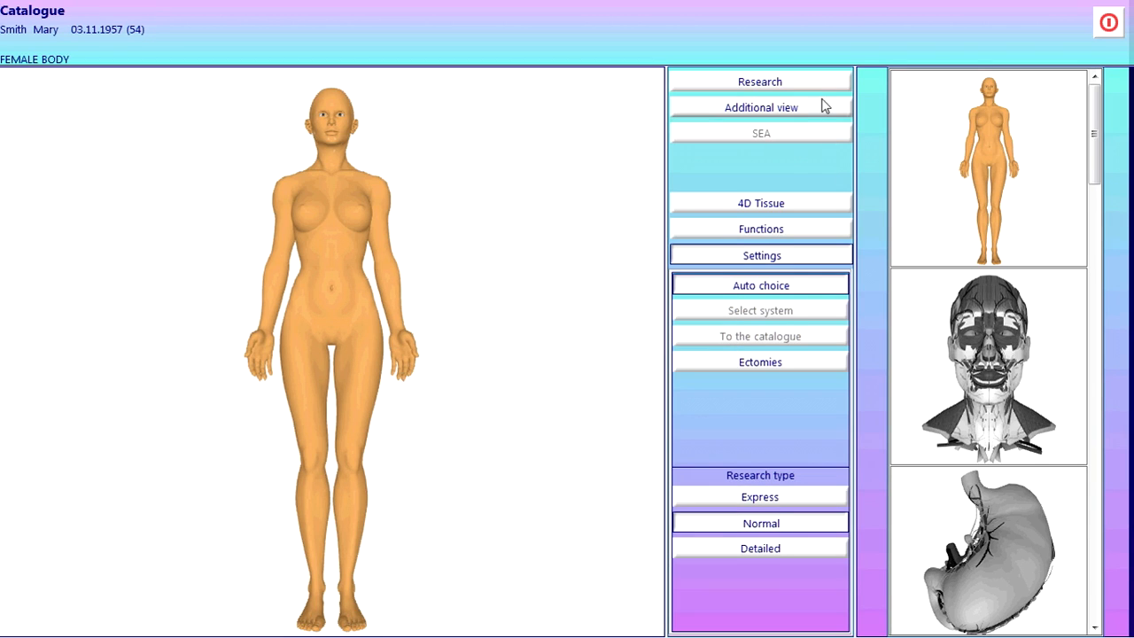
{"action": "left_click", "coordinate": [820, 83]}
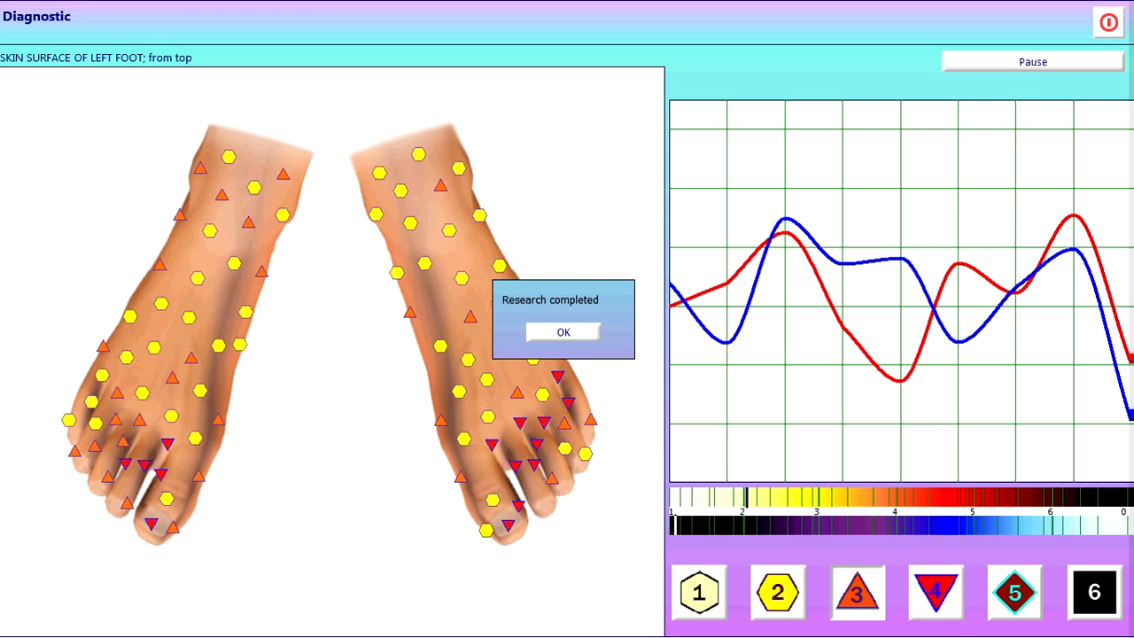
{"action": "left_click", "coordinate": [585, 332]}
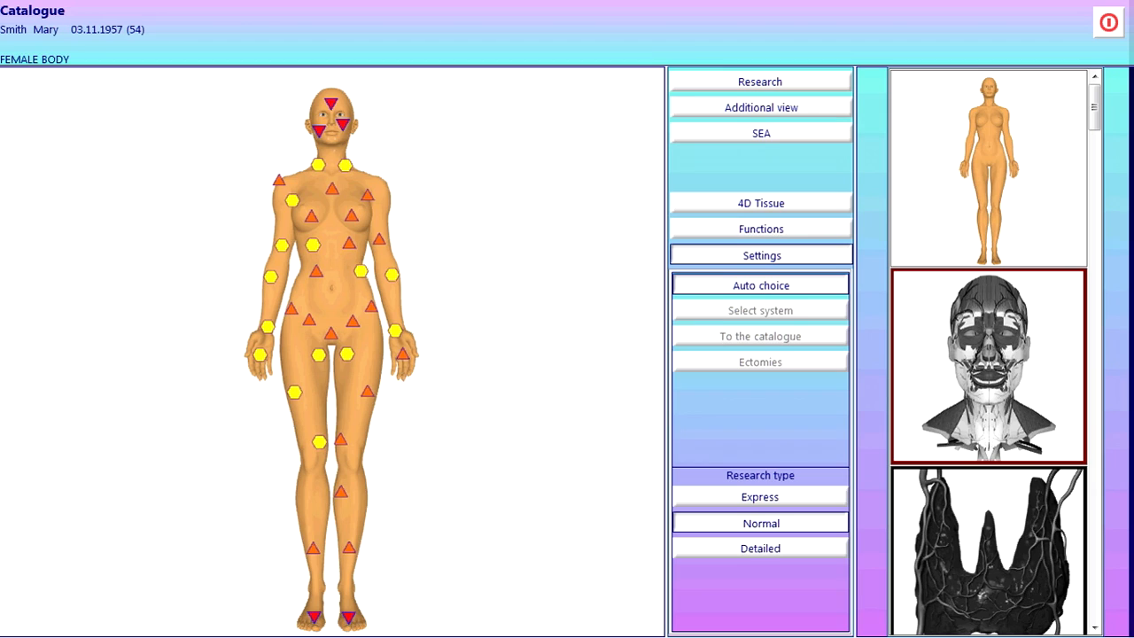
Show the female body as 4D Tissue without its skin layer and open the head and neck model
{"action": "left_click", "coordinate": [697, 215]}
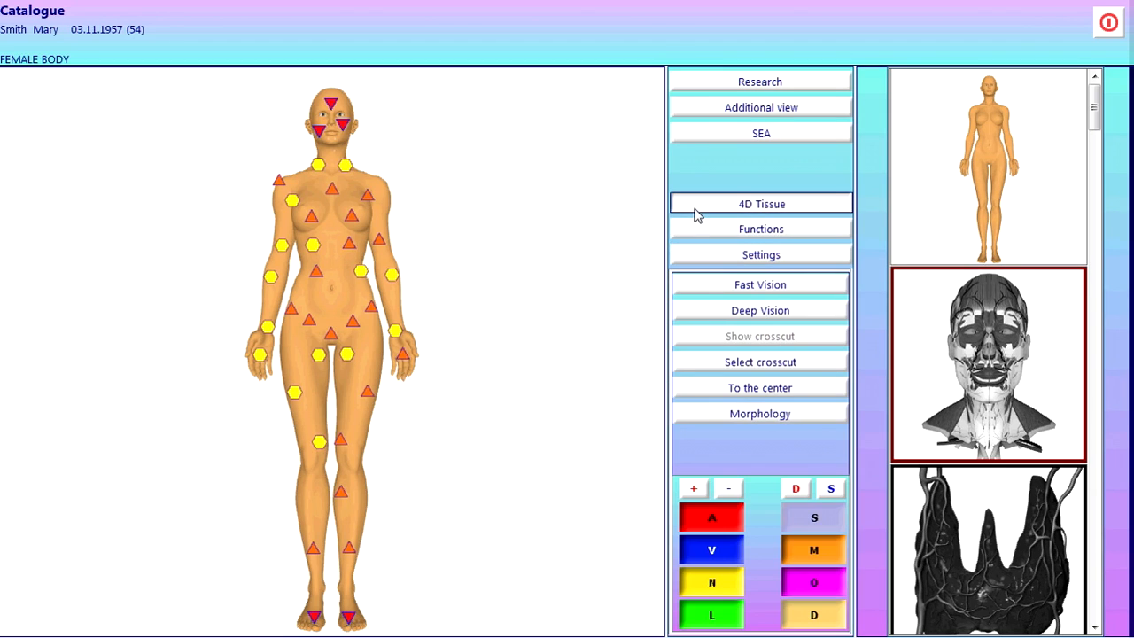
{"action": "left_click", "coordinate": [800, 617]}
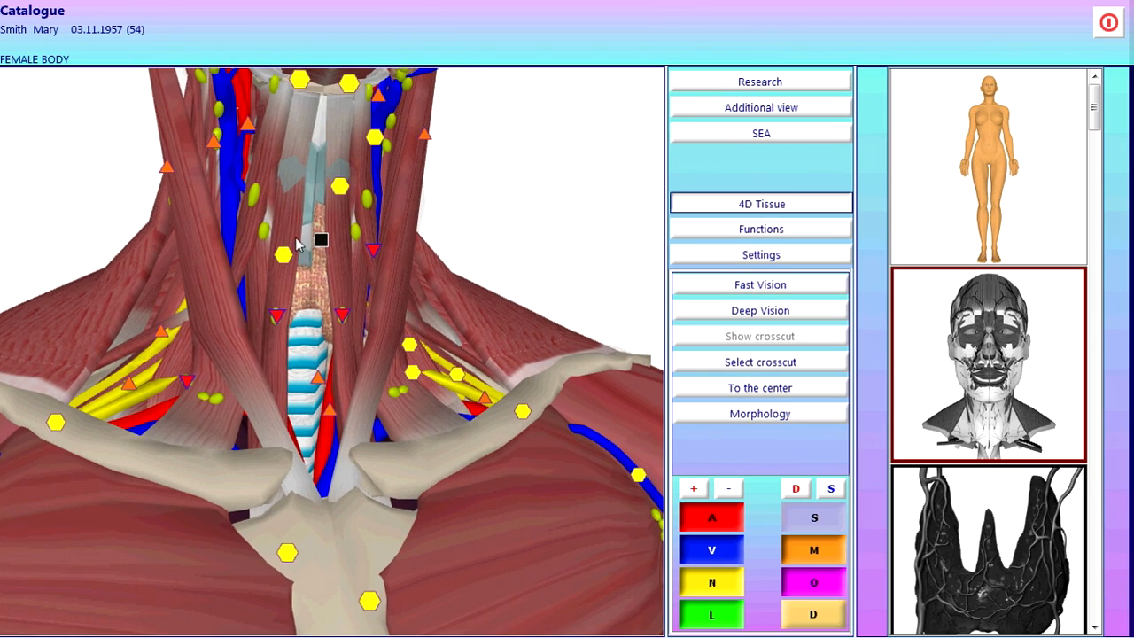
{"action": "left_click", "coordinate": [1021, 353]}
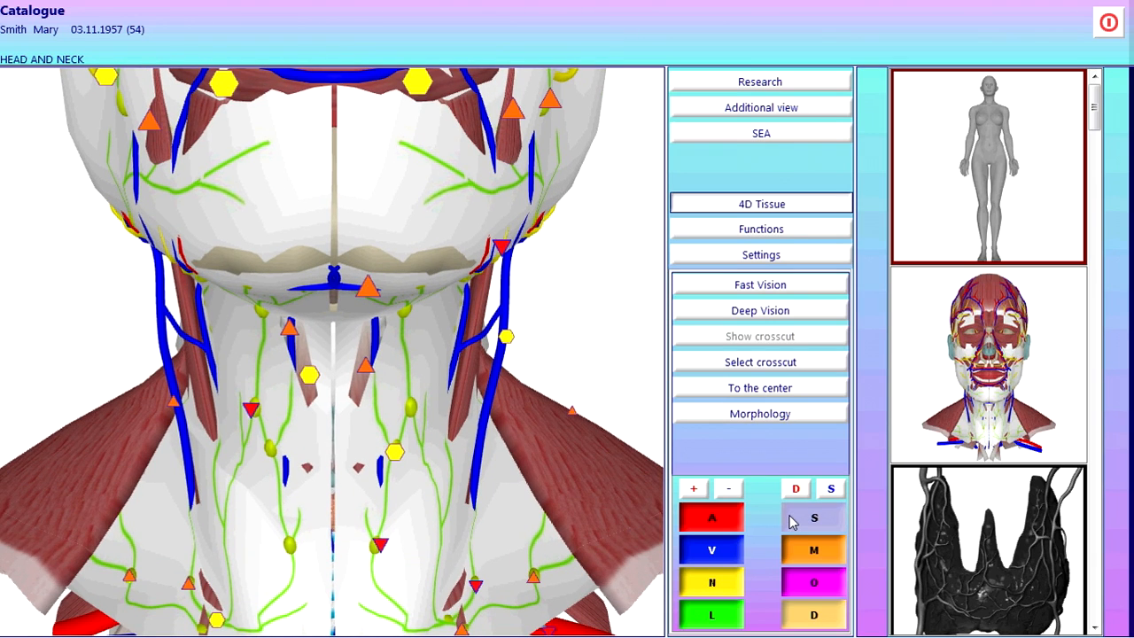
Strip away tissue layers of the neck with Deep Vision to expose the thyroid gland
{"action": "left_click", "coordinate": [786, 312]}
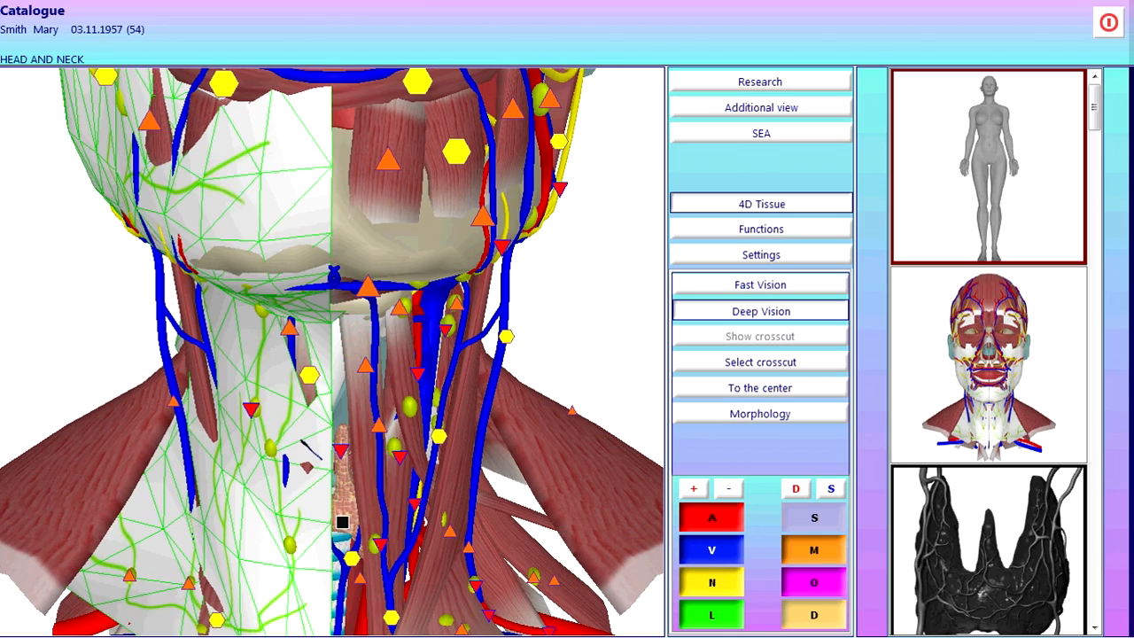
{"action": "left_click", "coordinate": [764, 312]}
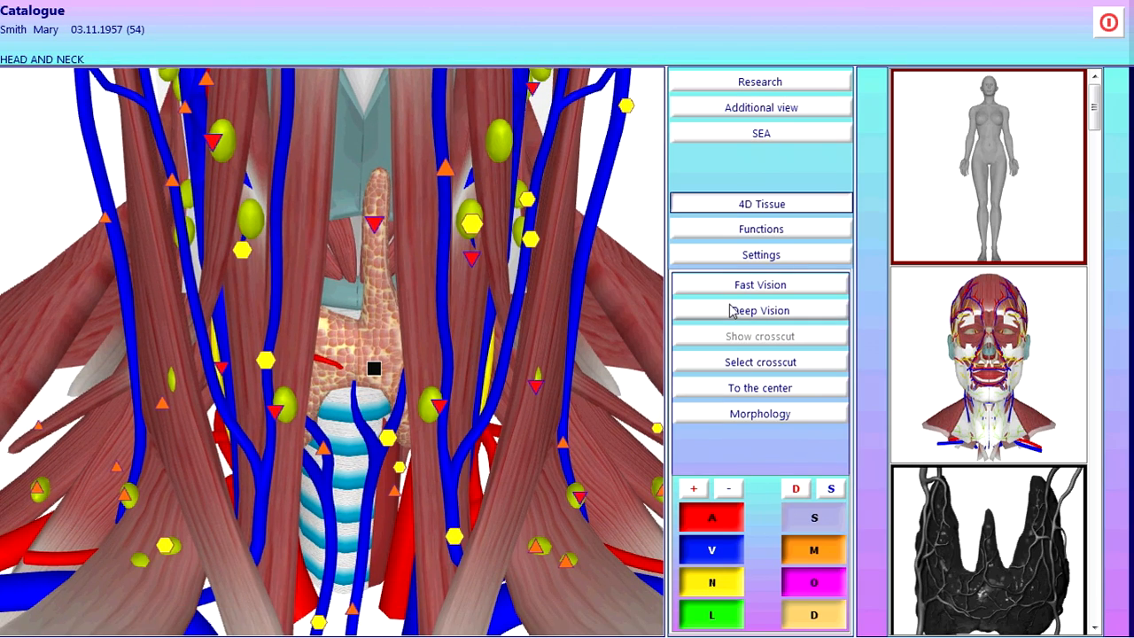
{"action": "left_click", "coordinate": [732, 310]}
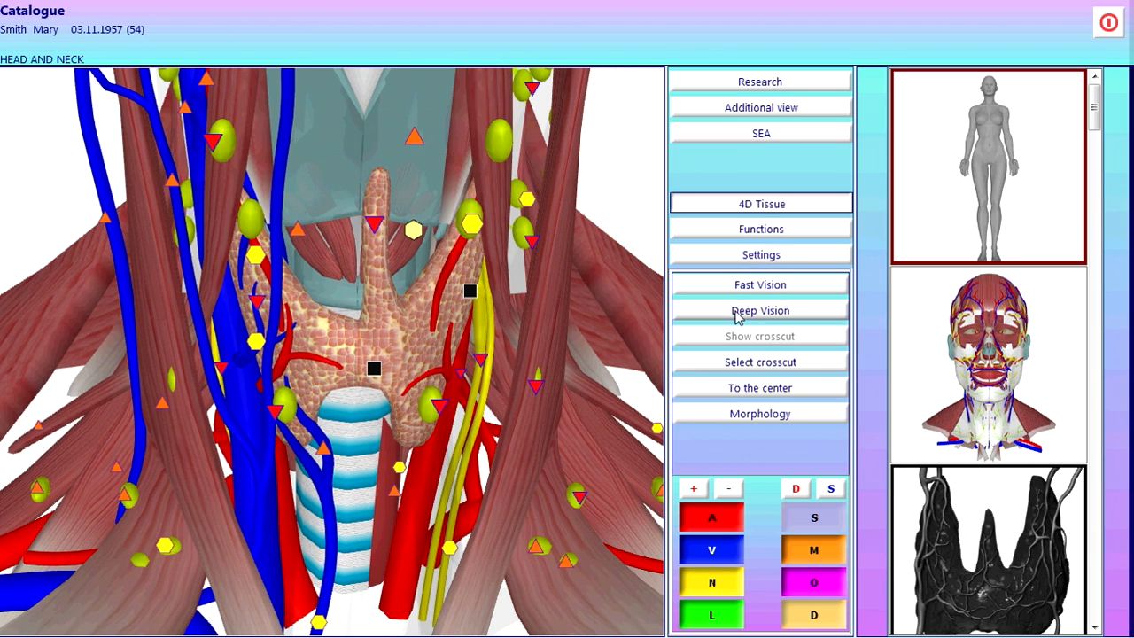
Use UltraStructure on the thyroid gland to open its histological section #1 and the connective tissue interlobular septa section
{"action": "left_click", "coordinate": [779, 116]}
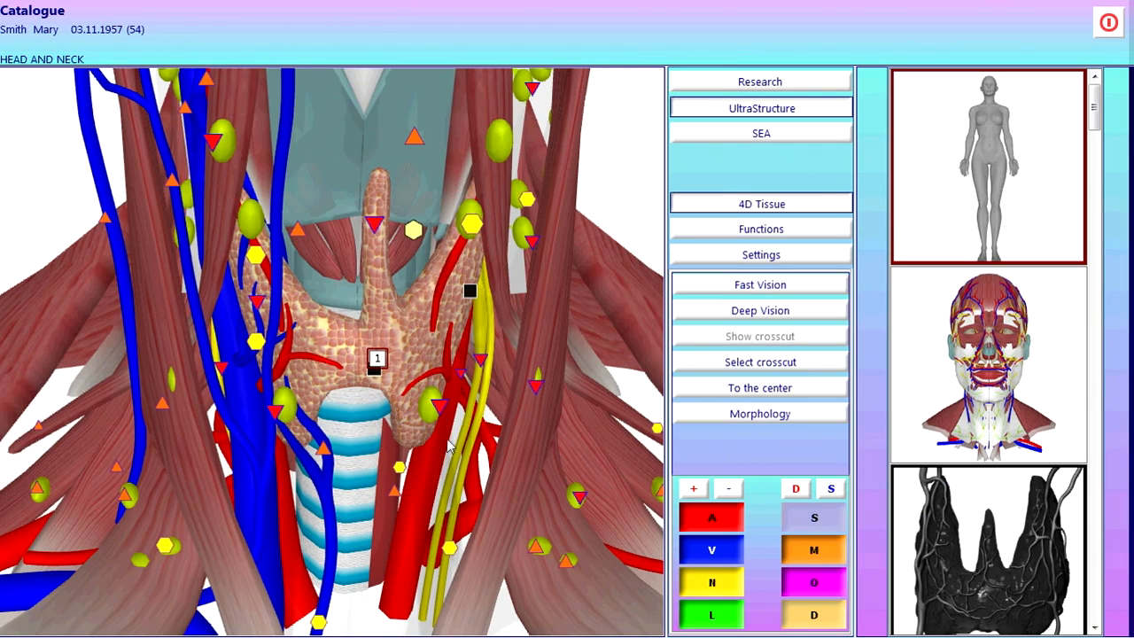
{"action": "left_click", "coordinate": [376, 360]}
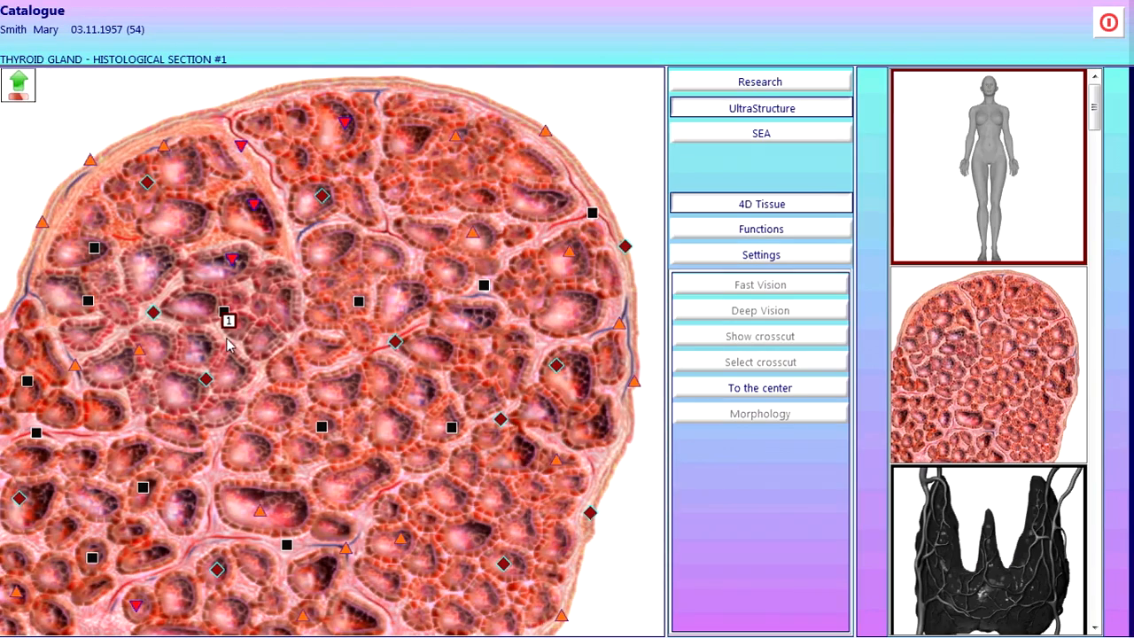
{"action": "left_click", "coordinate": [223, 317]}
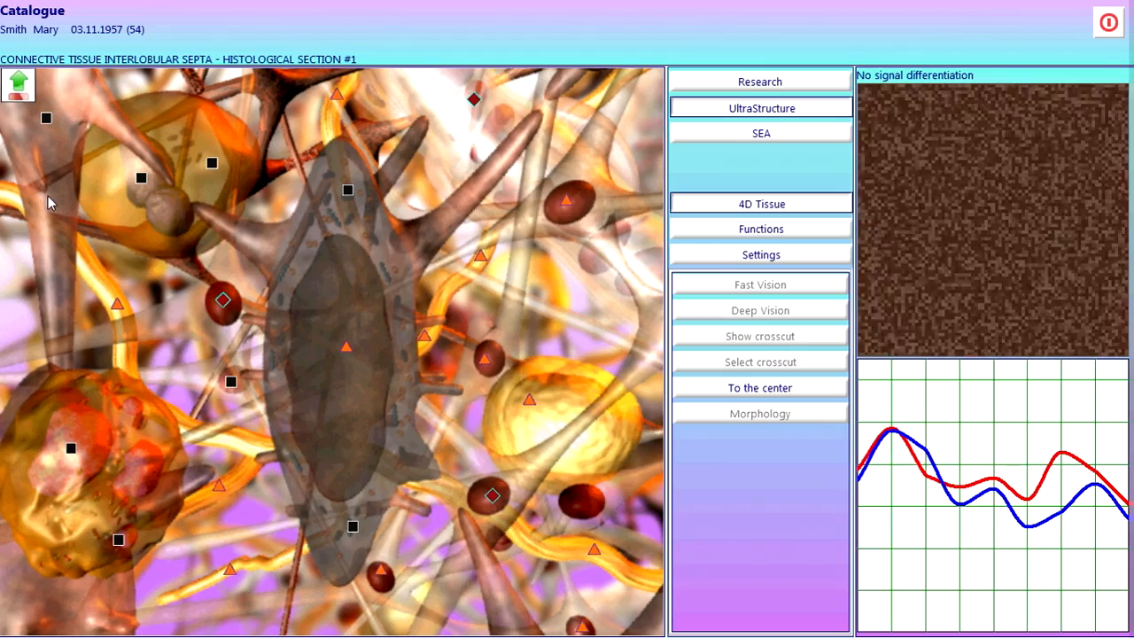
Return from the histological sections to the head and neck model and reset its view to the center
{"action": "left_click", "coordinate": [24, 95]}
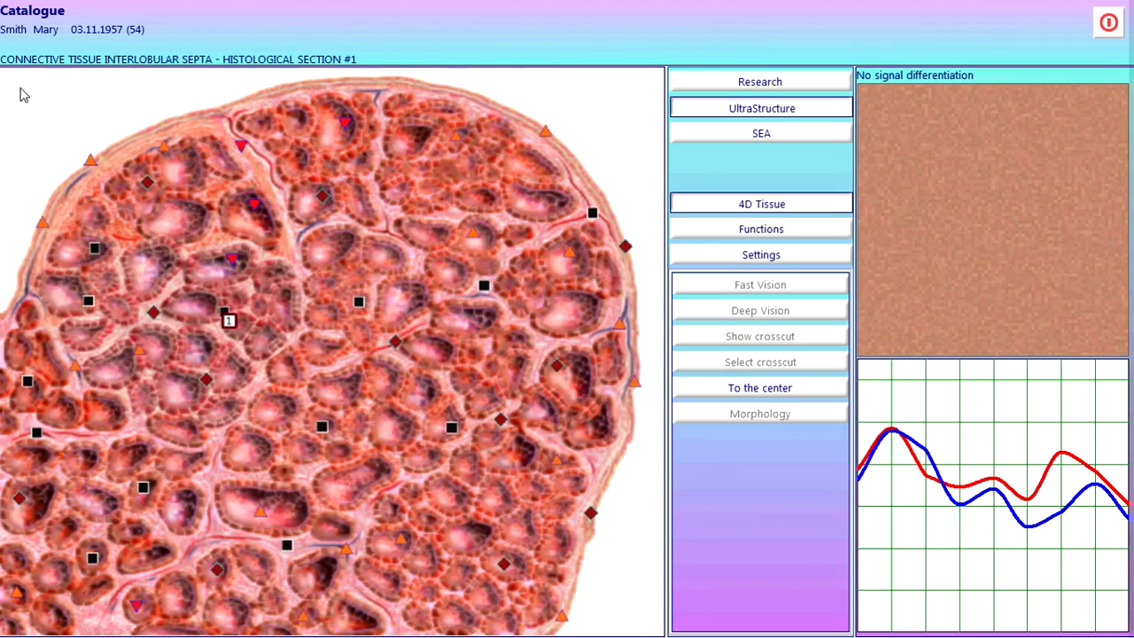
{"action": "left_click", "coordinate": [21, 91]}
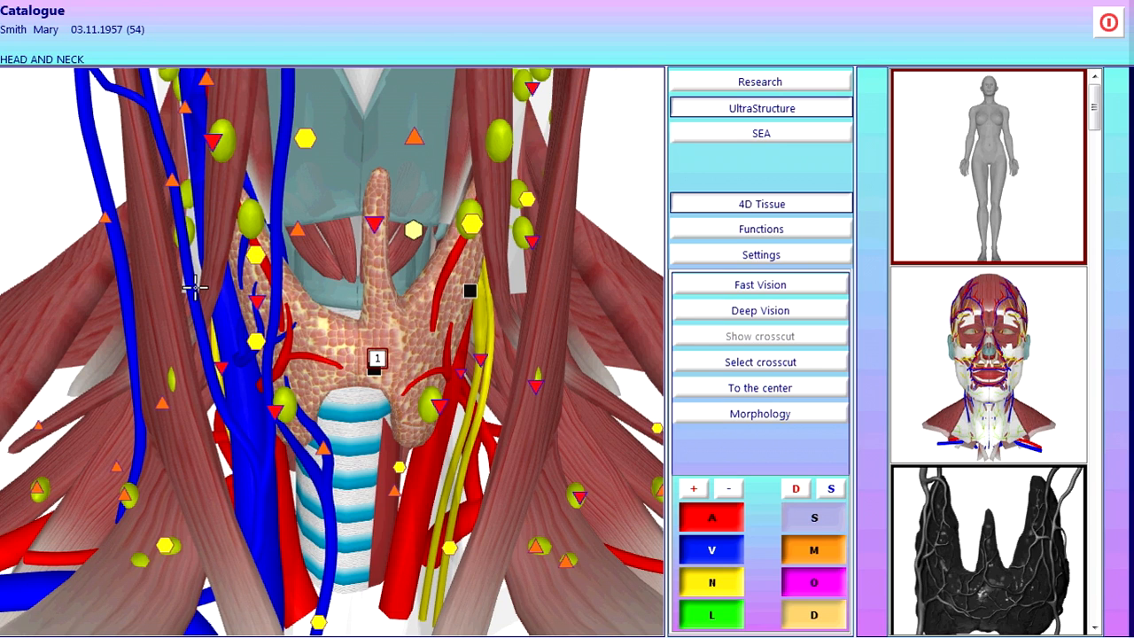
{"action": "left_click", "coordinate": [759, 390]}
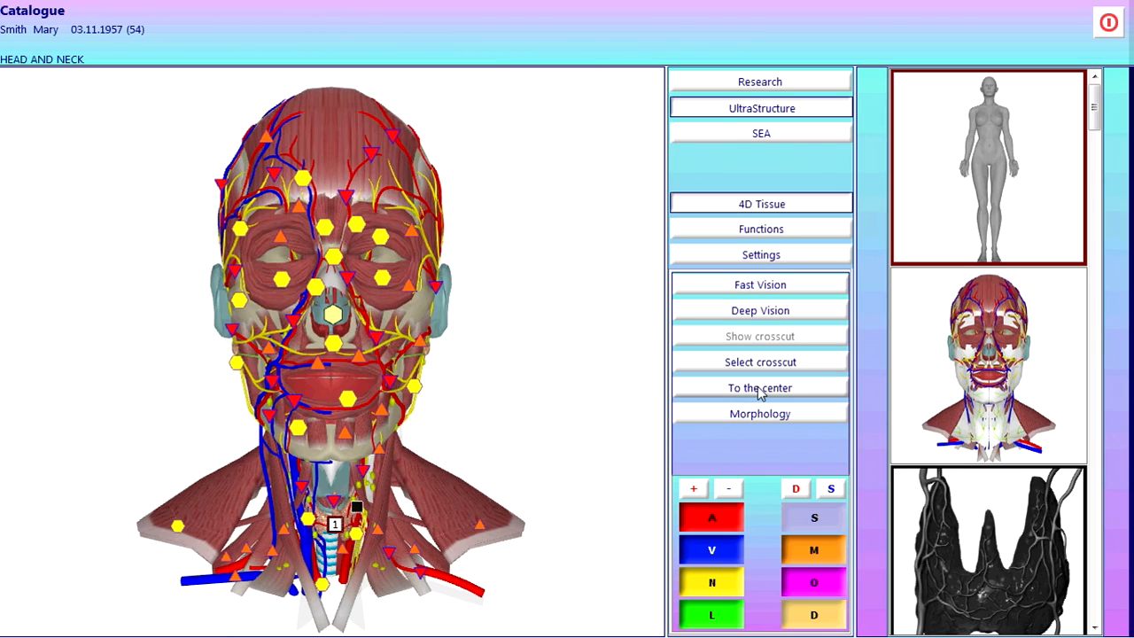
View the sagittal thoracotomy and the intestine model from the catalogue
{"action": "left_click", "coordinate": [1097, 144]}
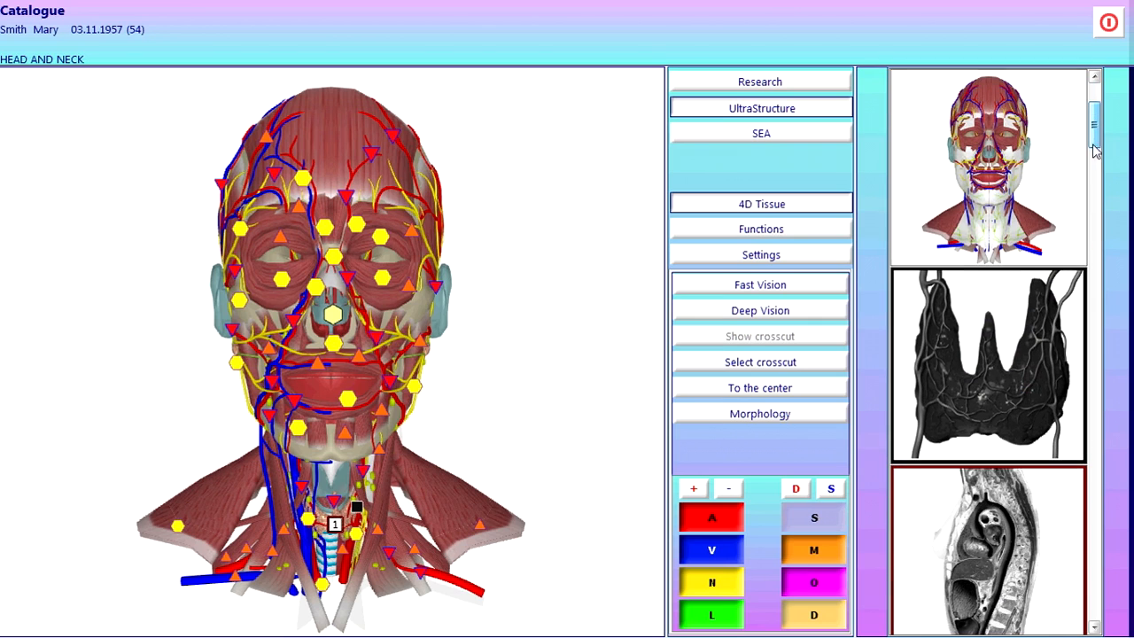
{"action": "left_click", "coordinate": [1056, 503]}
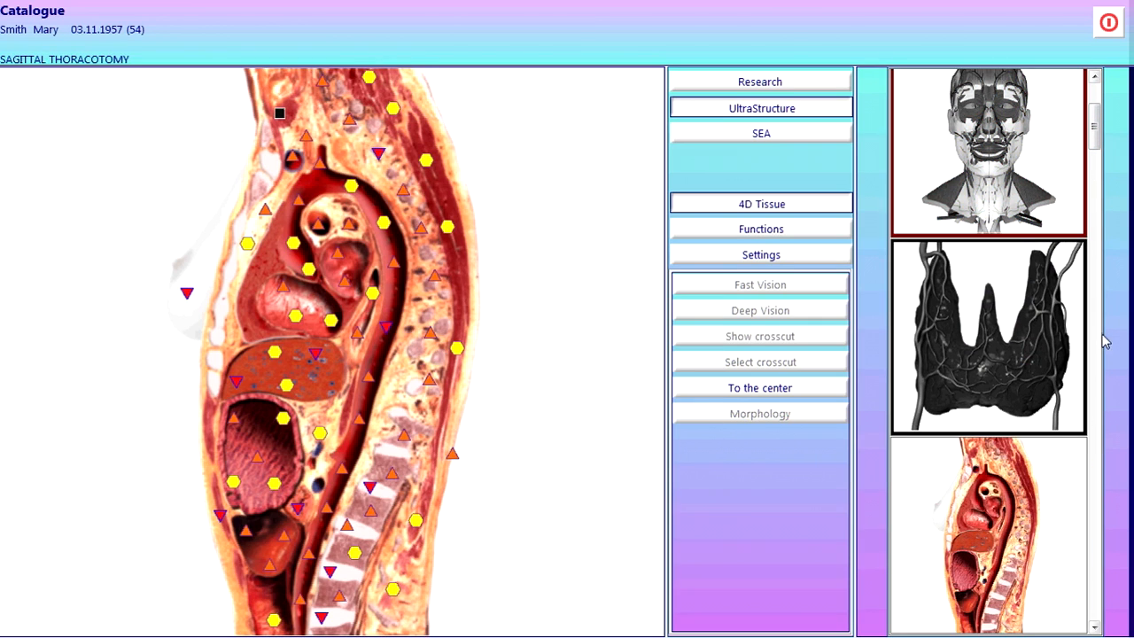
{"action": "left_click_drag", "start_coordinate": [1099, 140], "coordinate": [1070, 191]}
{"action": "left_click", "coordinate": [966, 193]}
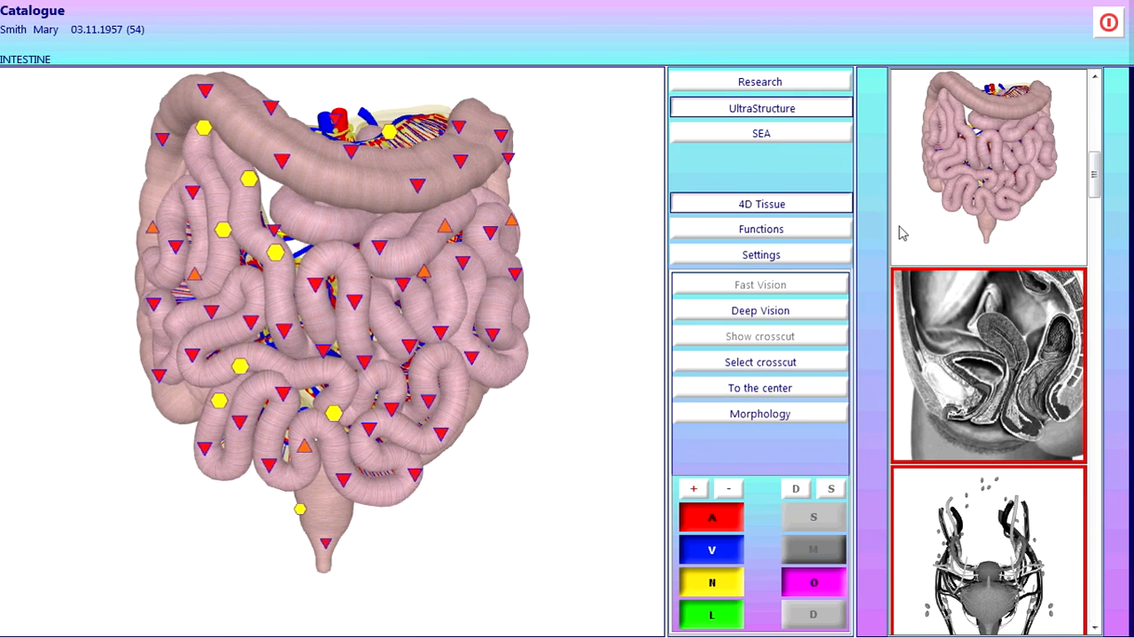
Open the histological section of the artery running down to the rectum and descend into its inner elastic membrane section
{"action": "left_click", "coordinate": [235, 359]}
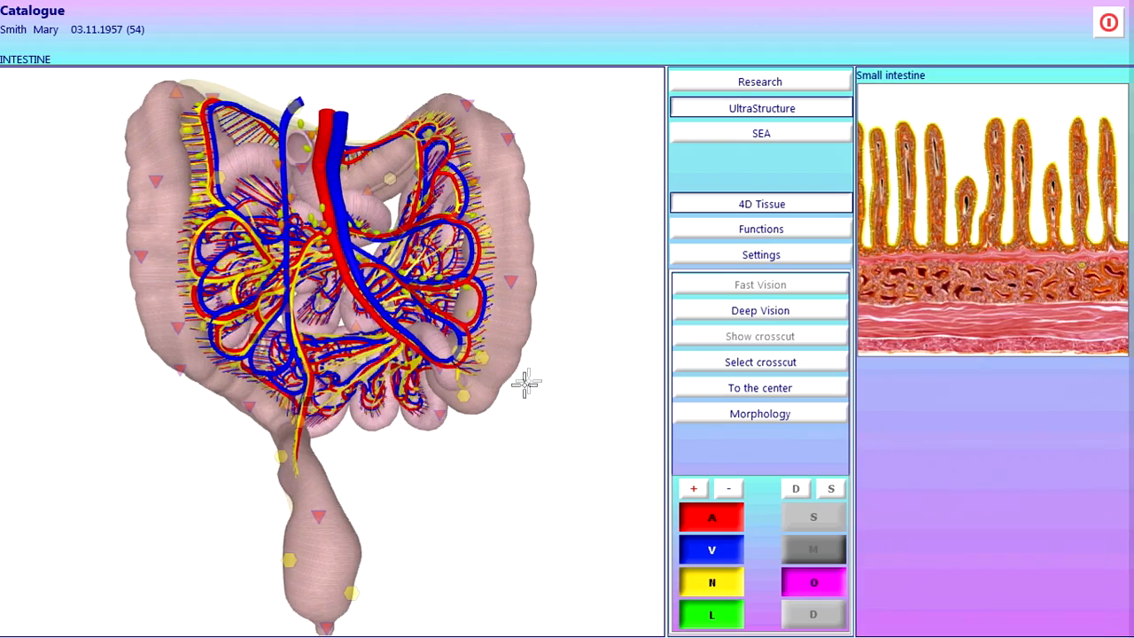
{"action": "scroll", "coordinate": [352, 319], "scroll_direction": "up", "scroll_amount": 2}
{"action": "scroll", "coordinate": [351, 319], "scroll_direction": "up", "scroll_amount": 4}
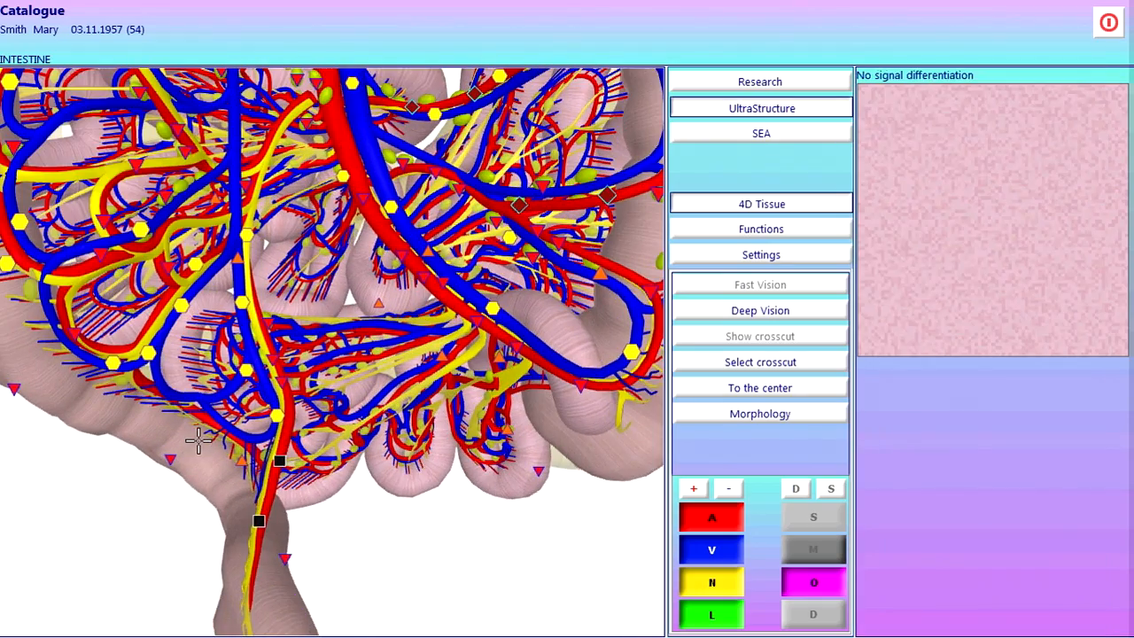
{"action": "scroll", "coordinate": [336, 399], "scroll_direction": "up", "scroll_amount": 4}
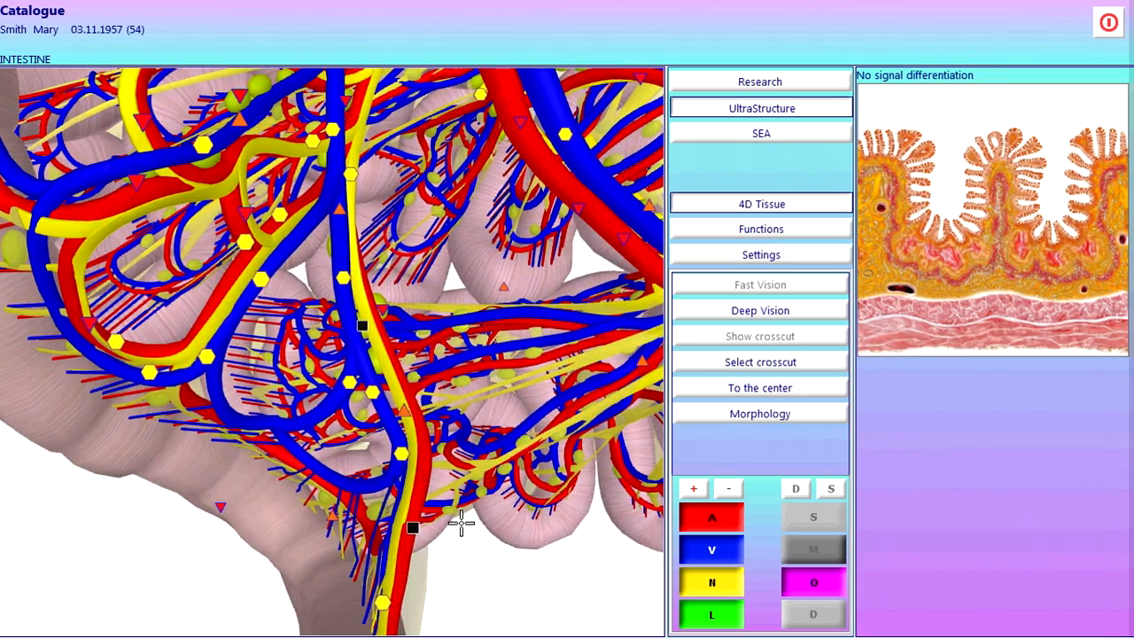
{"action": "scroll", "coordinate": [445, 466], "scroll_direction": "down", "scroll_amount": 4}
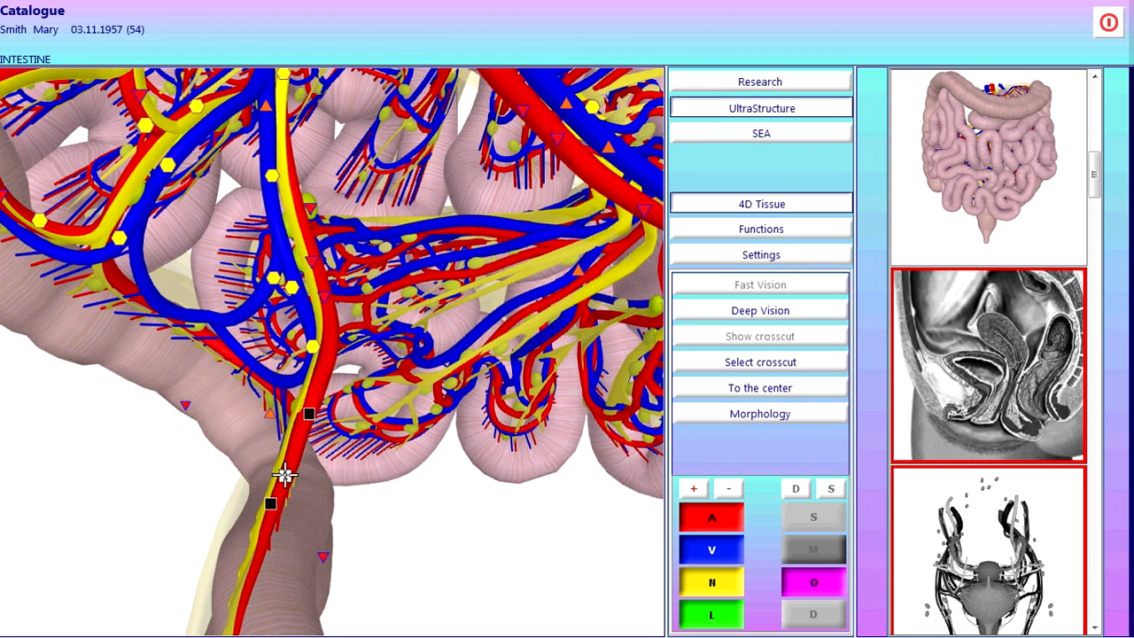
{"action": "left_click", "coordinate": [314, 626]}
{"action": "left_click", "coordinate": [287, 475]}
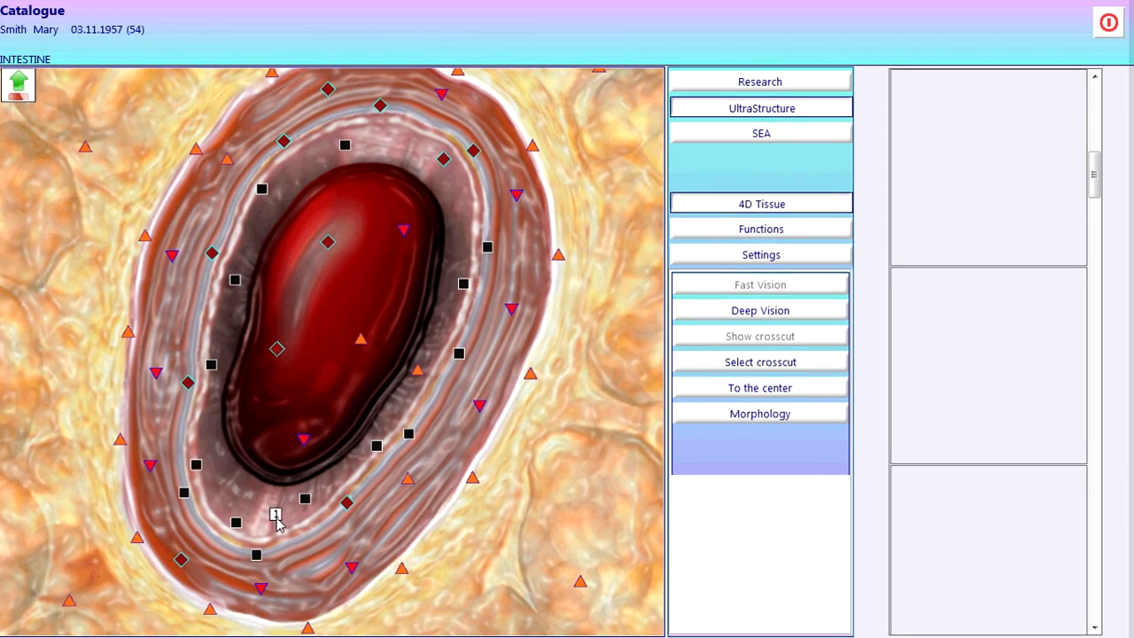
{"action": "left_click", "coordinate": [275, 516]}
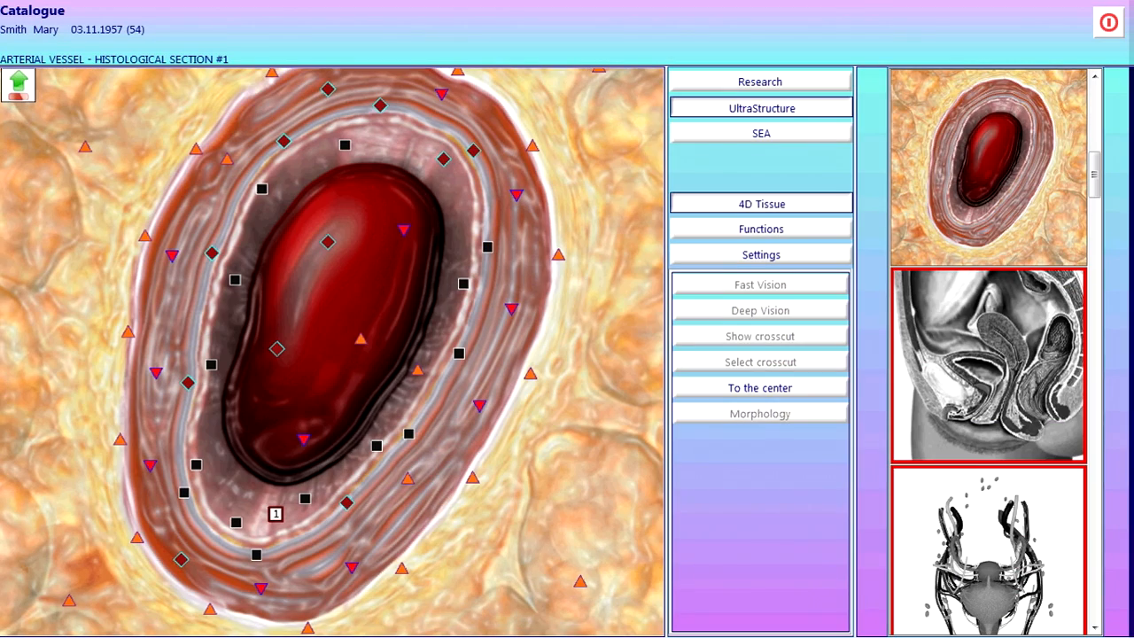
{"action": "left_click", "coordinate": [276, 516]}
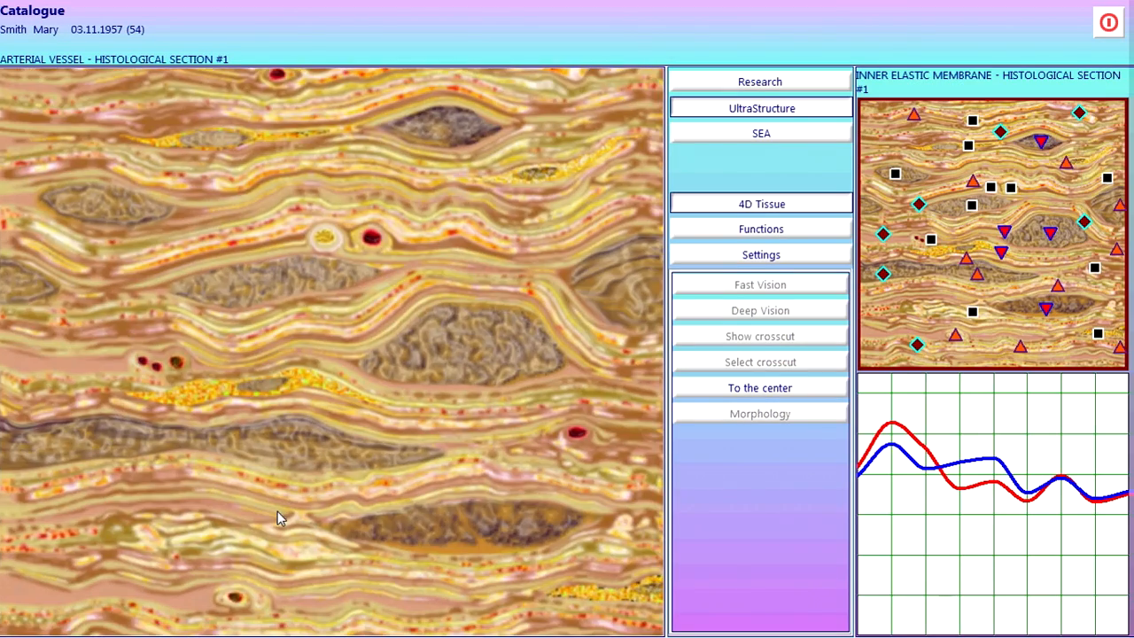
Leave the histological sections for the intestine model, and open the urogenital organs model from the catalogue to view the uterus
{"action": "left_click", "coordinate": [25, 89]}
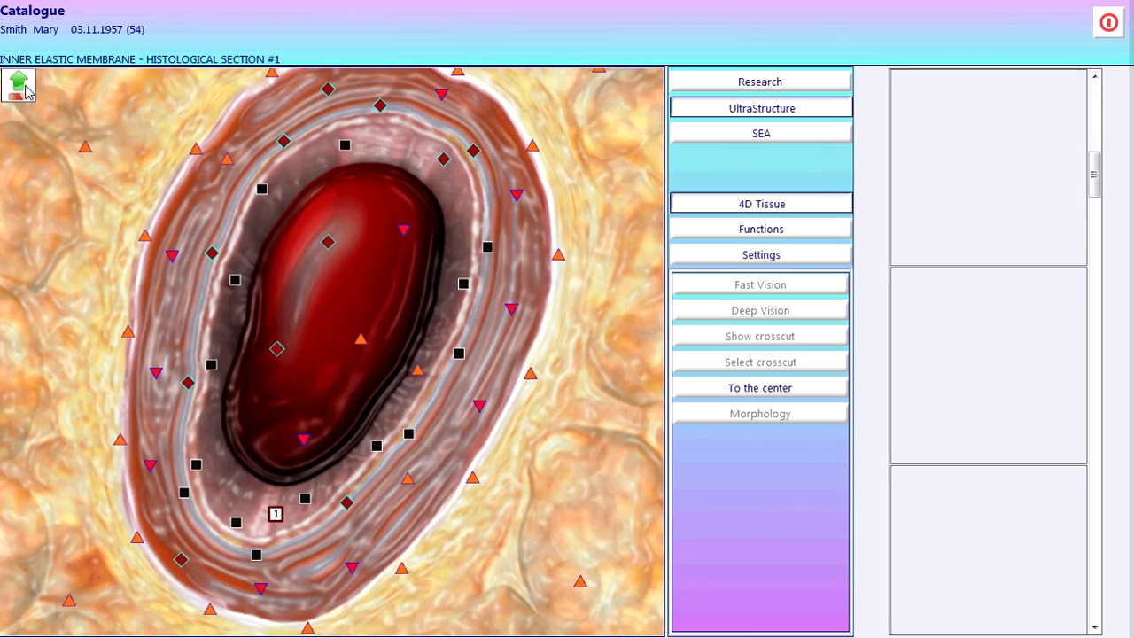
{"action": "left_click", "coordinate": [25, 87]}
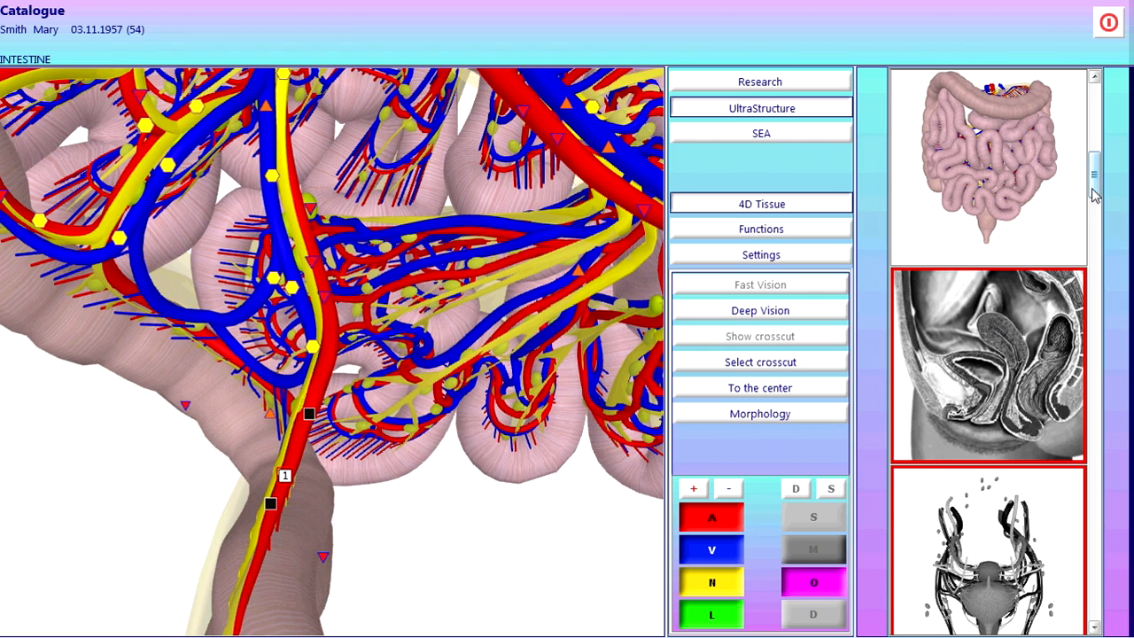
{"action": "scroll", "coordinate": [1095, 197], "scroll_direction": "down", "scroll_amount": 2}
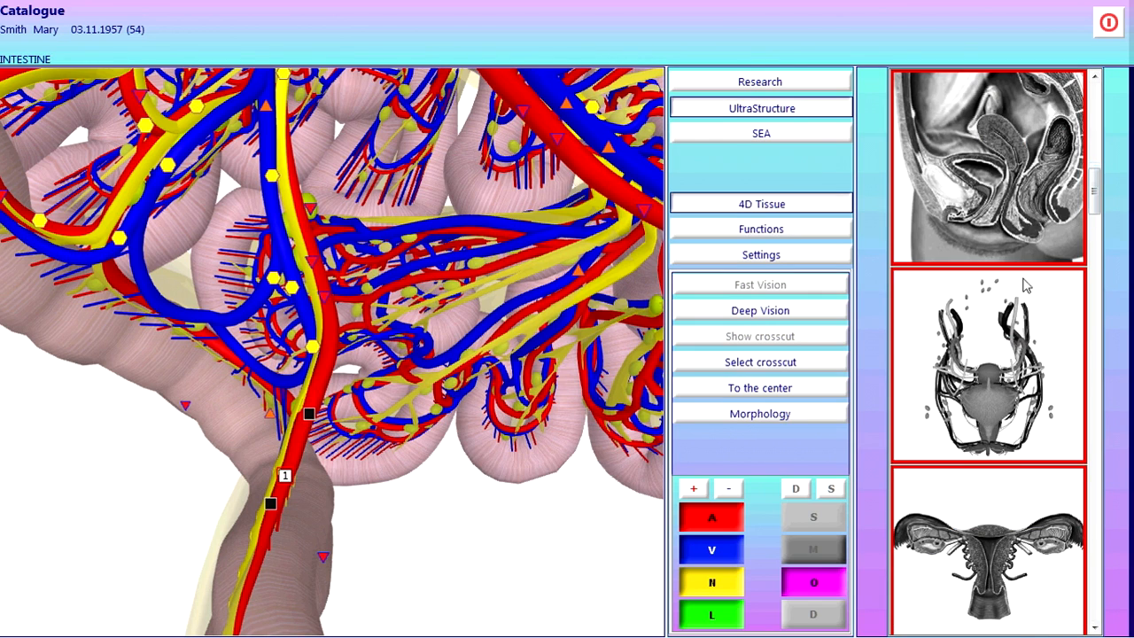
{"action": "left_click", "coordinate": [1012, 314]}
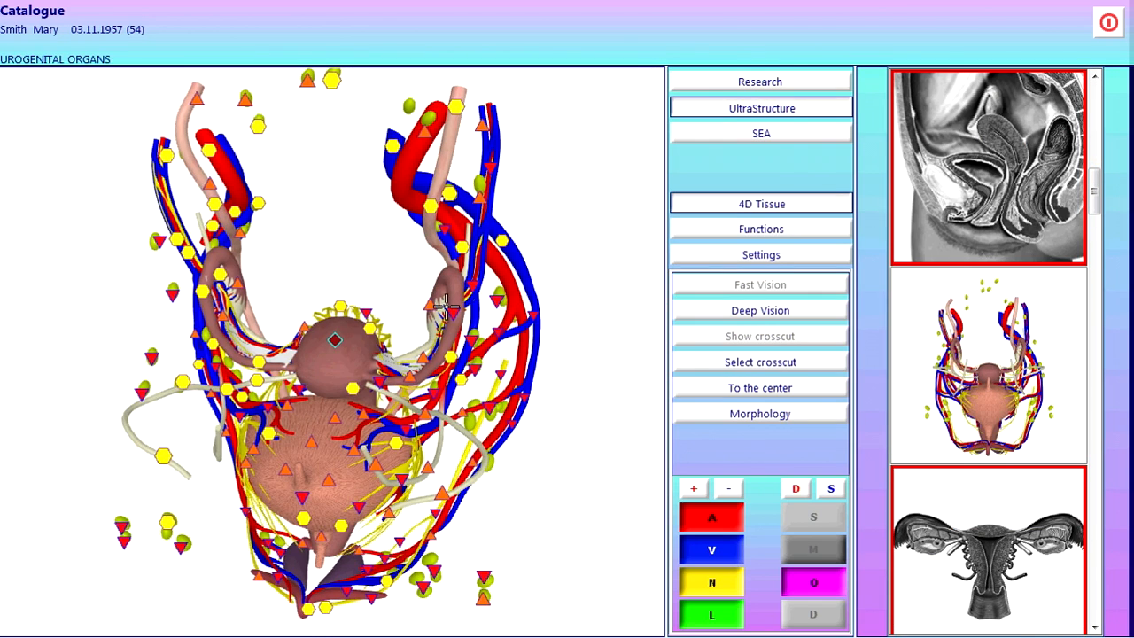
{"action": "left_click", "coordinate": [444, 306]}
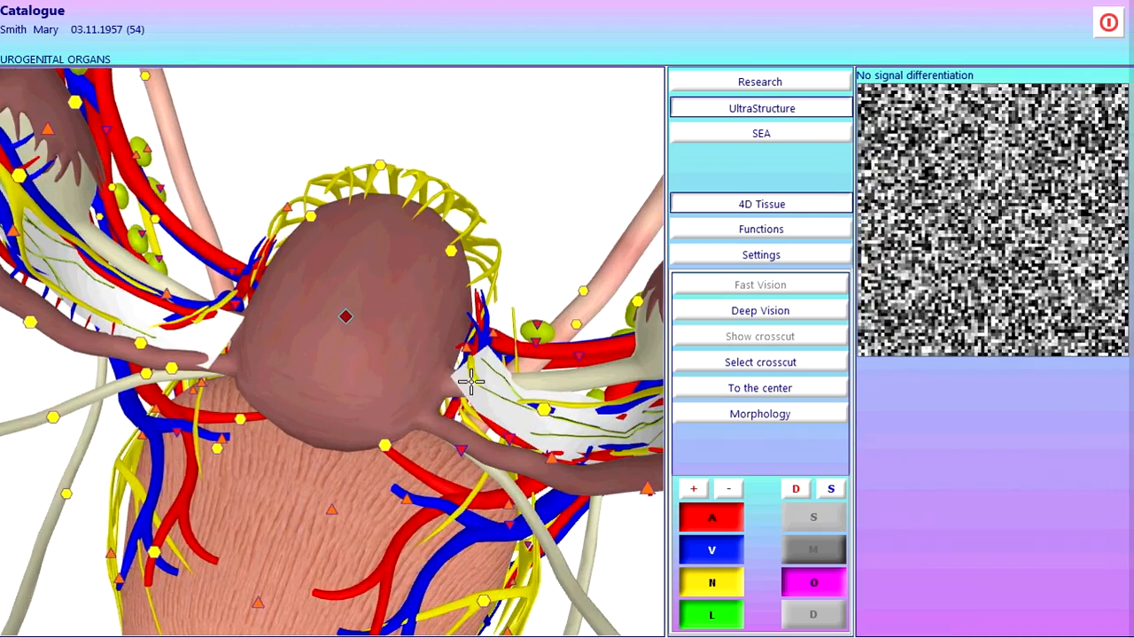
{"action": "left_click_drag", "start_coordinate": [471, 381], "coordinate": [514, 350]}
{"action": "left_click_drag", "start_coordinate": [313, 359], "coordinate": [552, 383]}
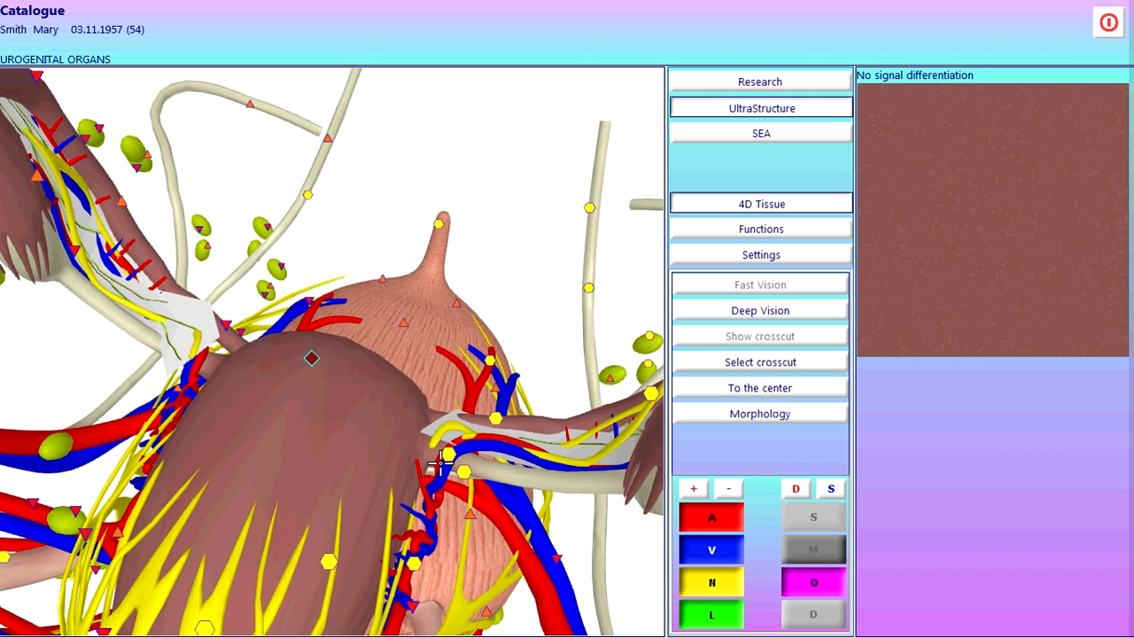
Use Deep Vision to cut into the uterus of the urogenital model, and restore all hidden structures
{"action": "left_click", "coordinate": [758, 312]}
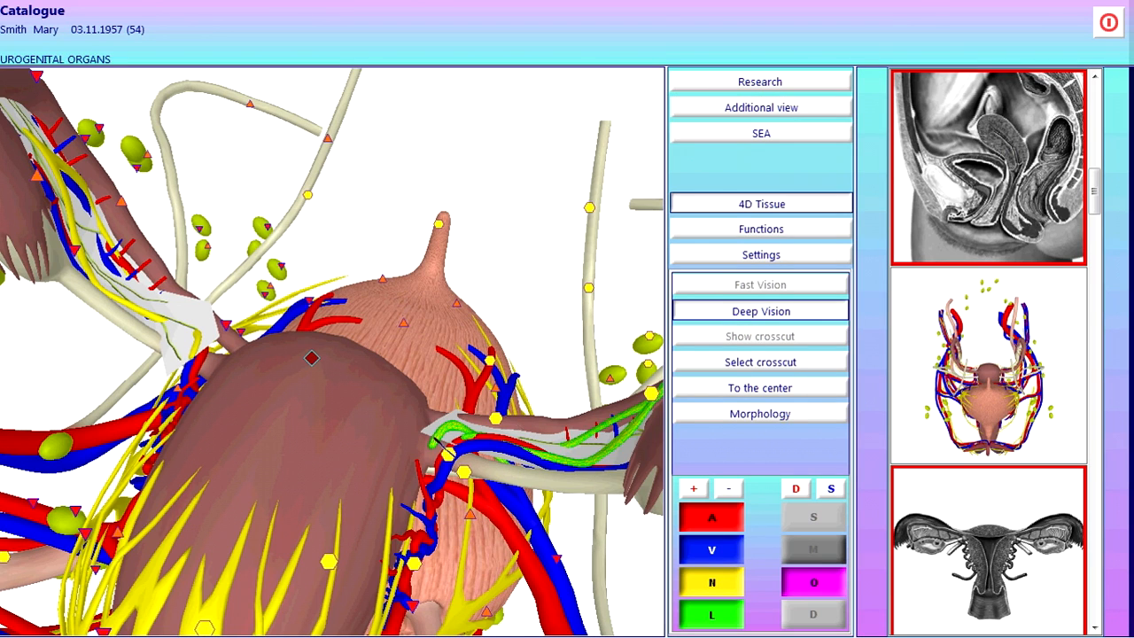
{"action": "left_click", "coordinate": [387, 447]}
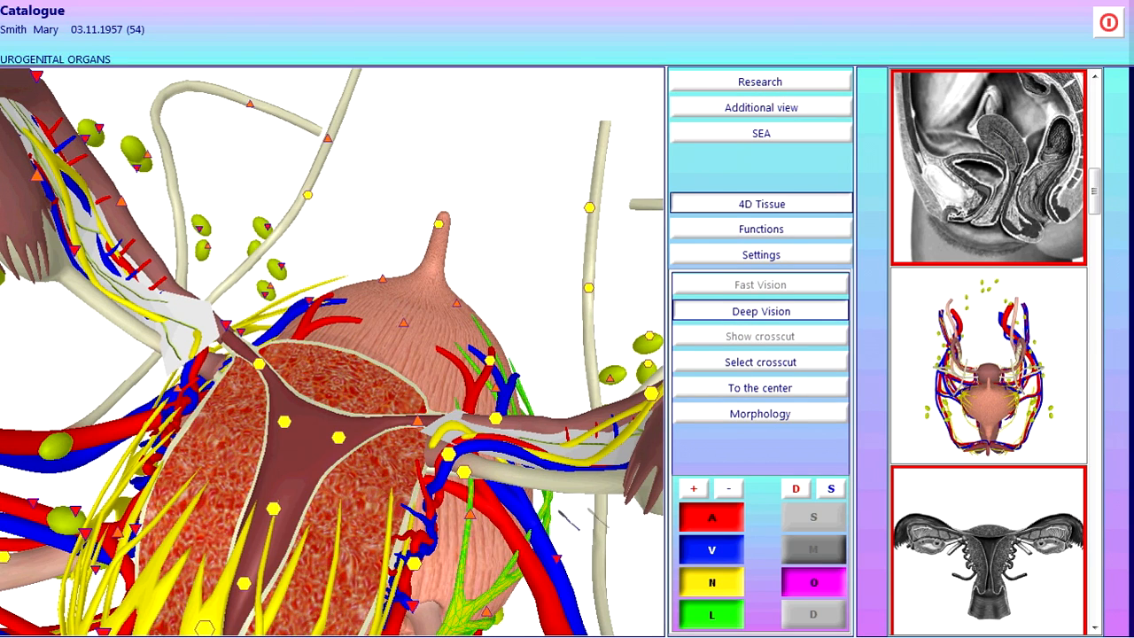
{"action": "left_click", "coordinate": [695, 489]}
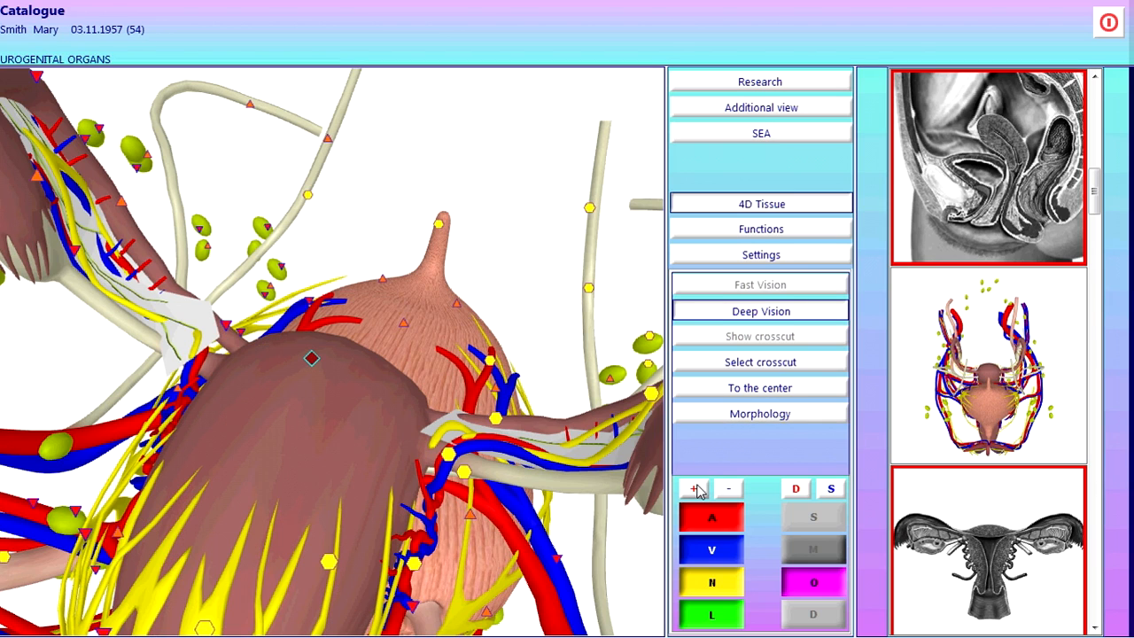
Open the posterior wall of uterus from the catalogue, examine the markers on its upper part and apply UltraStructure
{"action": "left_click", "coordinate": [989, 563]}
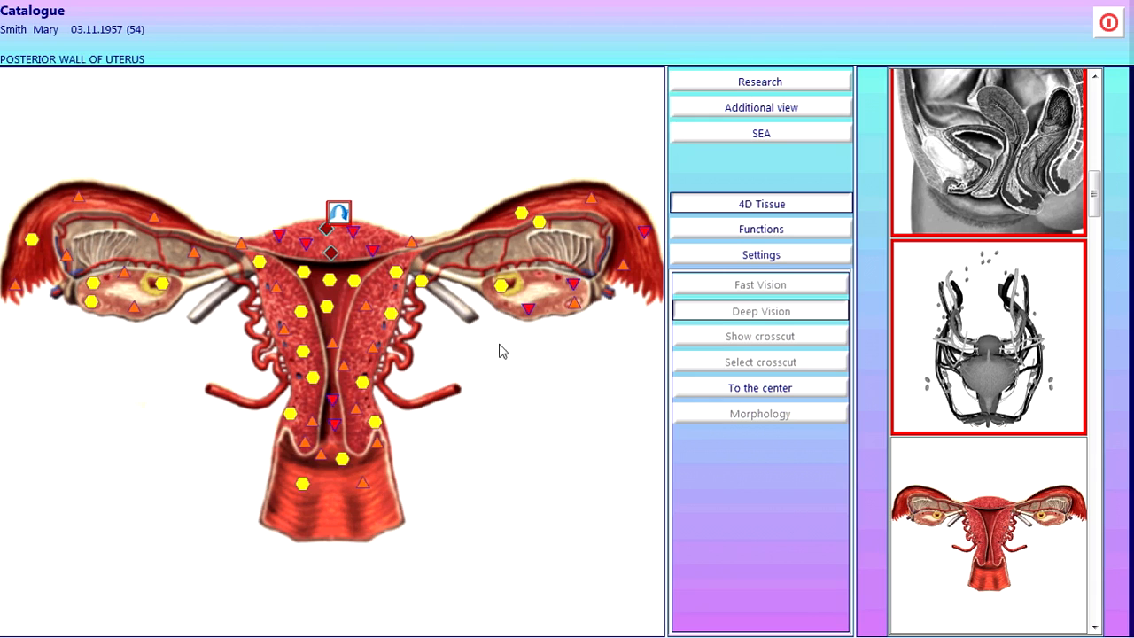
{"action": "scroll", "coordinate": [465, 266], "scroll_direction": "up", "scroll_amount": 3}
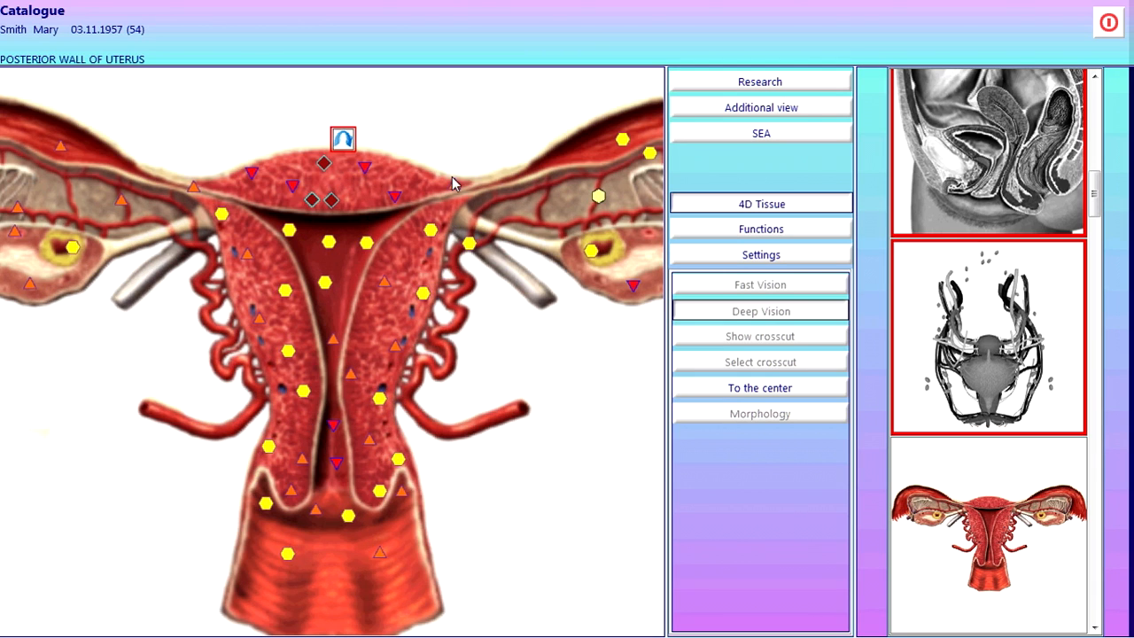
{"action": "scroll", "coordinate": [448, 279], "scroll_direction": "up", "scroll_amount": 4}
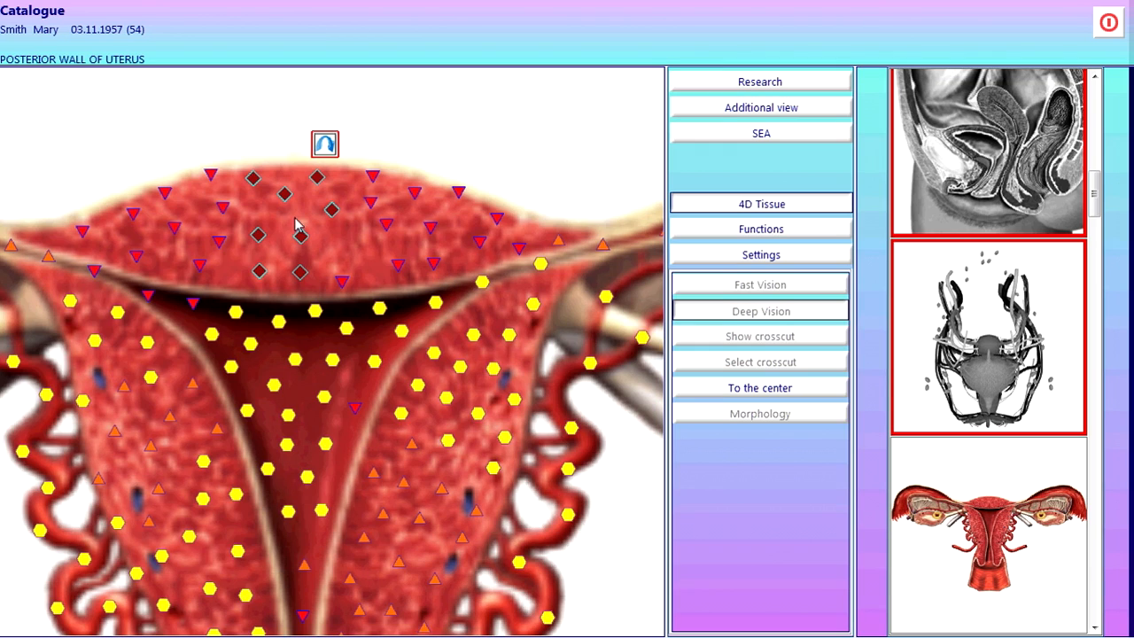
{"action": "left_click", "coordinate": [720, 110]}
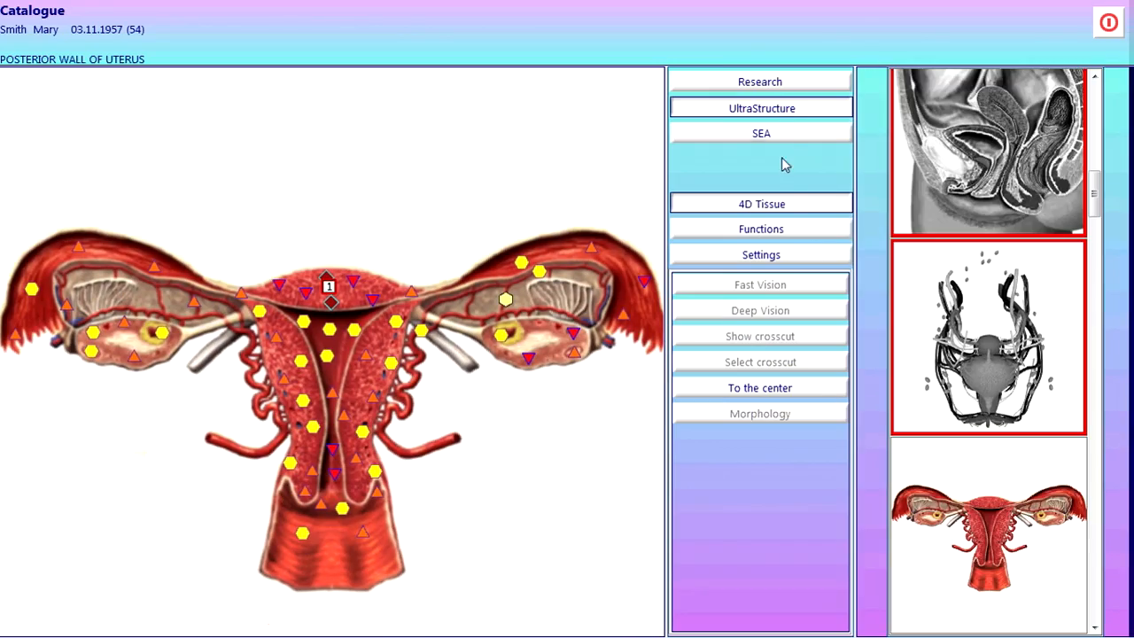
{"action": "scroll", "coordinate": [1094, 215], "scroll_direction": "down", "scroll_amount": 2}
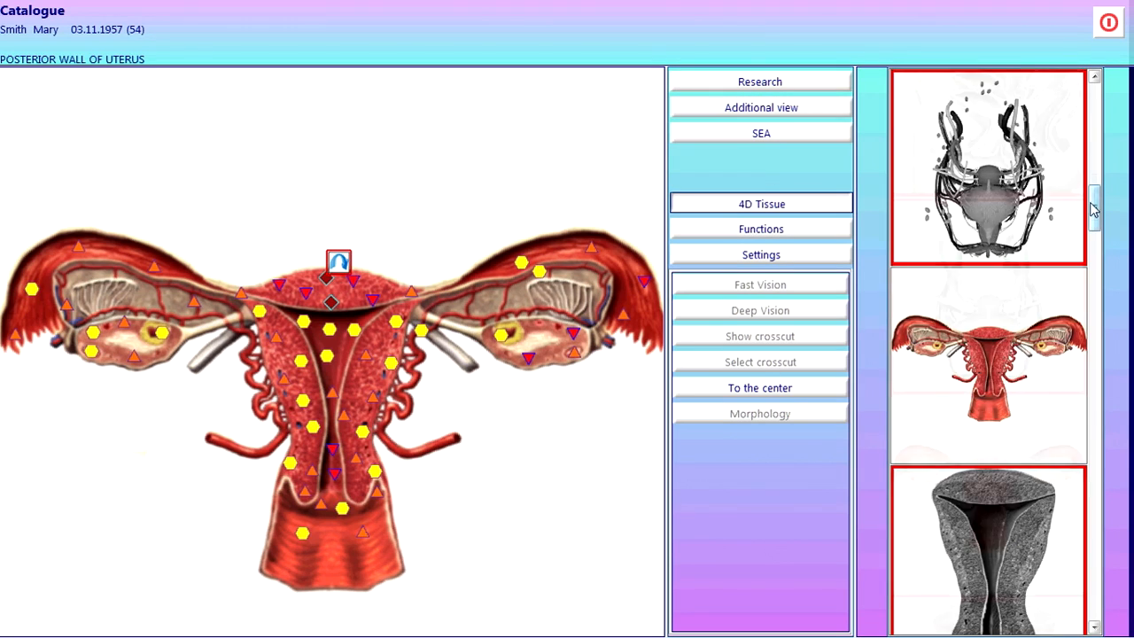
Open the female body model at the start of the catalogue and view its head and torso at an angle
{"action": "left_click_drag", "start_coordinate": [1093, 215], "coordinate": [1099, 107]}
{"action": "left_click", "coordinate": [1021, 167]}
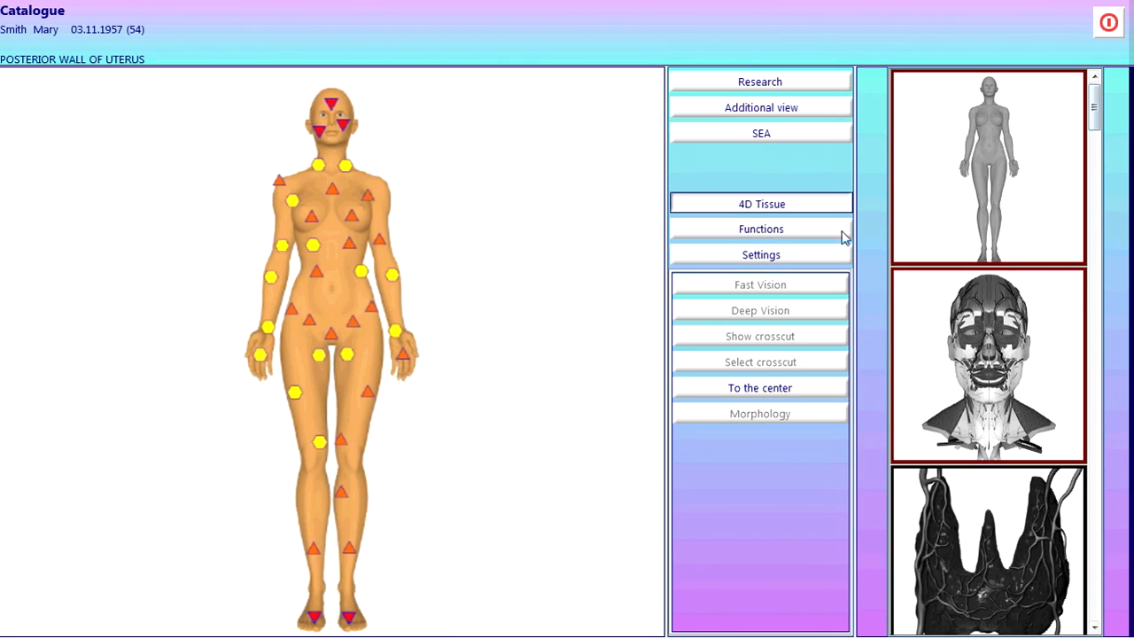
{"action": "left_click_drag", "start_coordinate": [504, 218], "coordinate": [472, 251]}
{"action": "scroll", "coordinate": [466, 179], "scroll_direction": "up", "scroll_amount": 5}
{"action": "left_click_drag", "start_coordinate": [466, 180], "coordinate": [487, 481]}
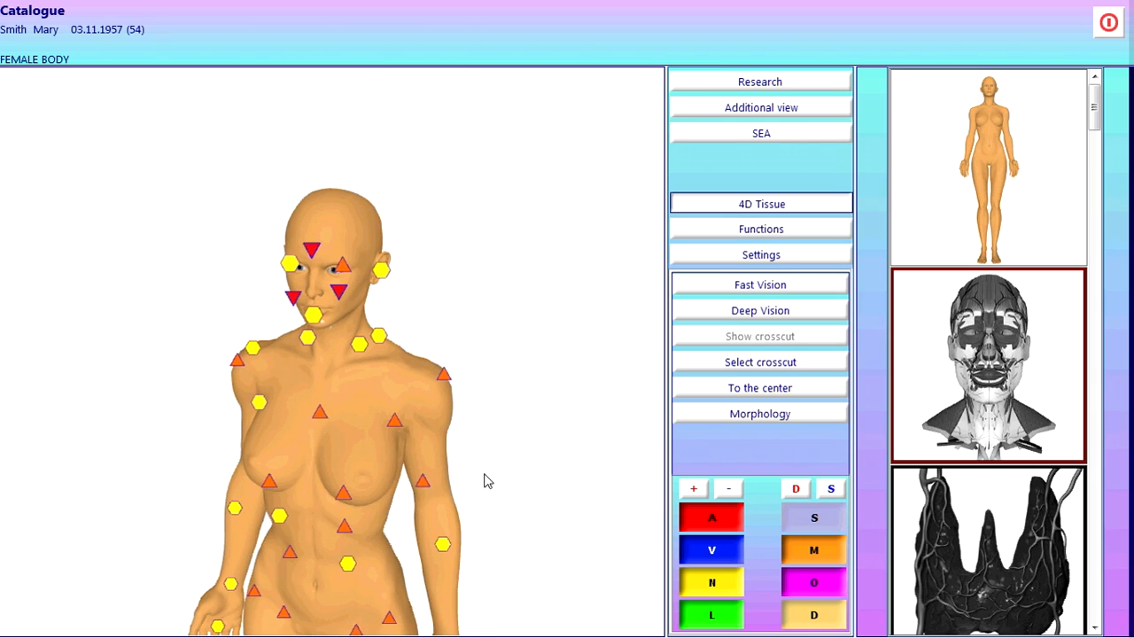
Using the female body's Morphology list, hide all structures and show only the Parenchyma group
{"action": "left_click", "coordinate": [800, 416]}
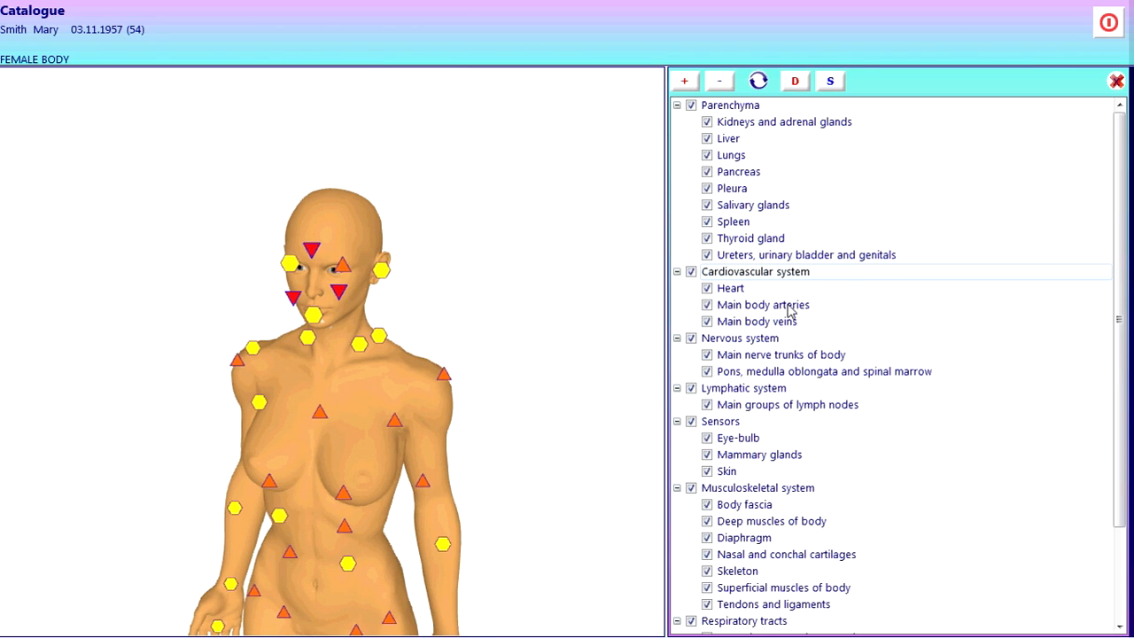
{"action": "left_click", "coordinate": [718, 82]}
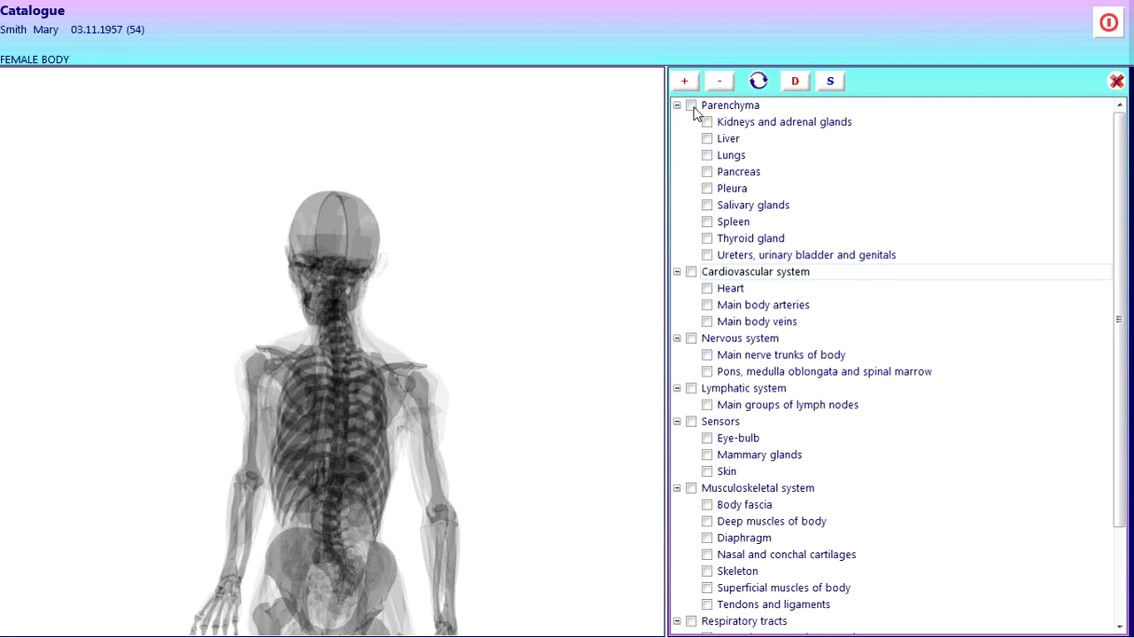
{"action": "left_click", "coordinate": [691, 106]}
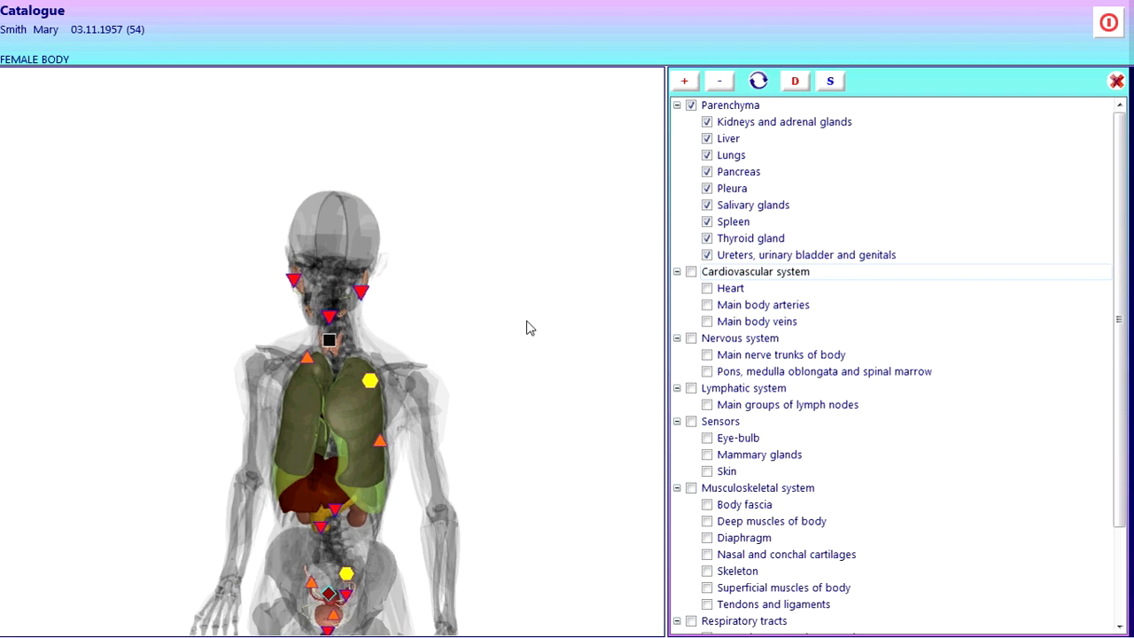
{"action": "scroll", "coordinate": [526, 327], "scroll_direction": "up", "scroll_amount": 3}
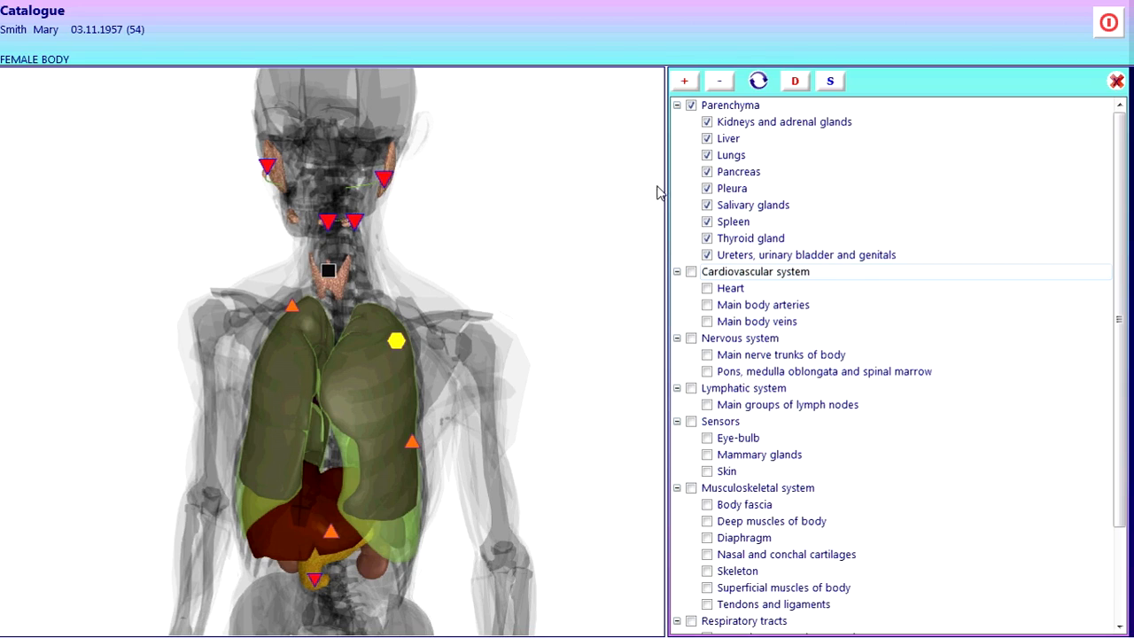
Hide and show again the lungs and the thyroid gland within the Parenchyma group
{"action": "left_click", "coordinate": [707, 156]}
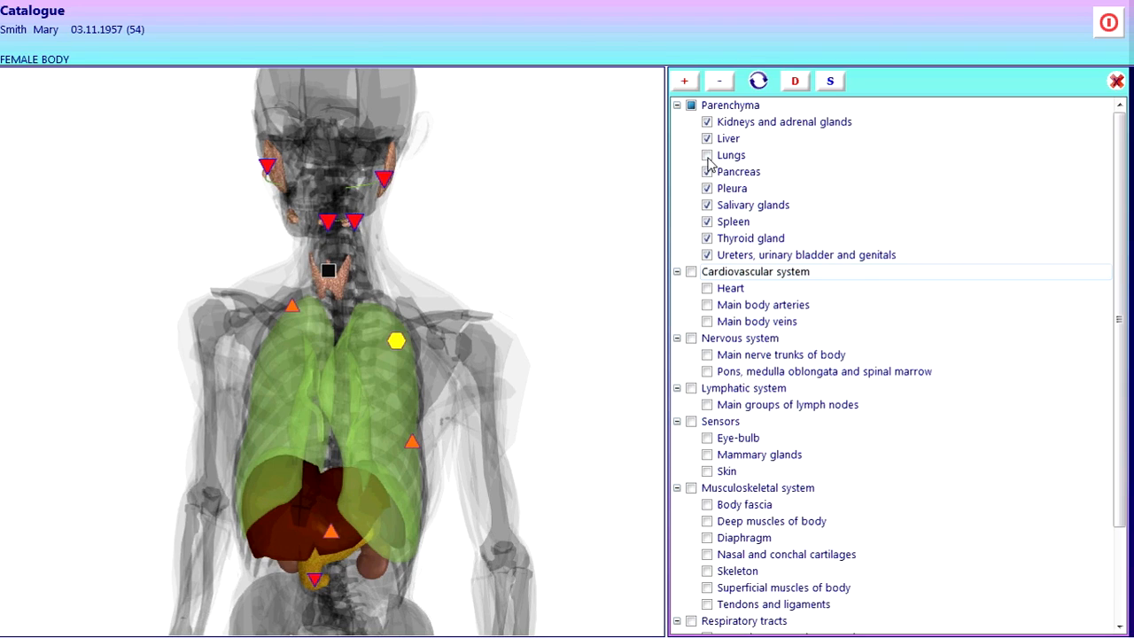
{"action": "left_click", "coordinate": [707, 156]}
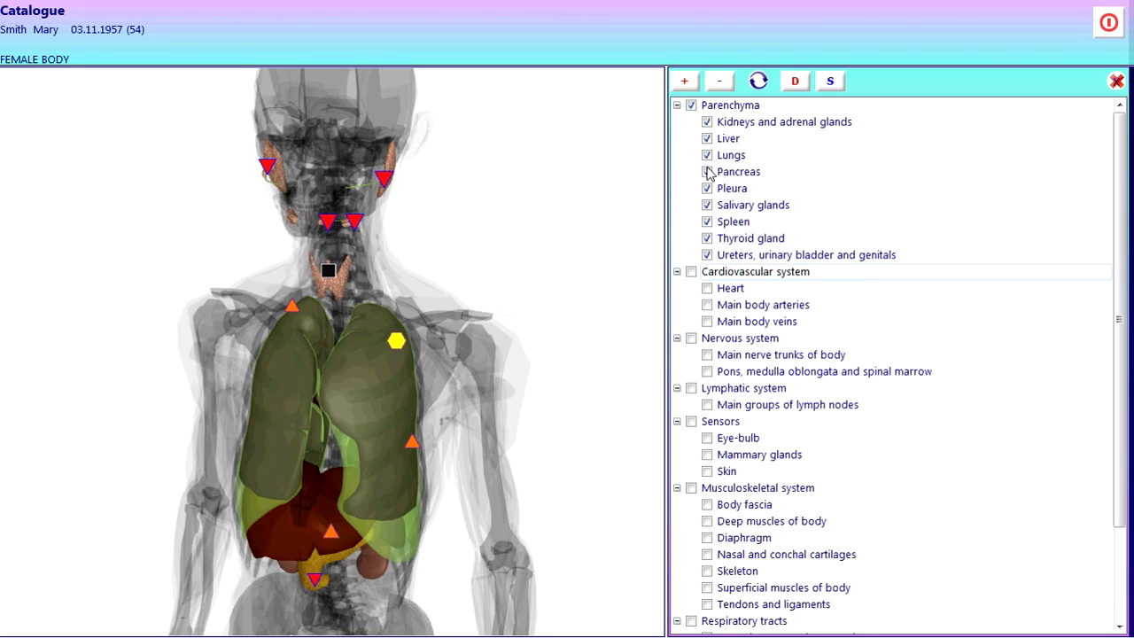
{"action": "left_click", "coordinate": [707, 238]}
{"action": "left_click", "coordinate": [707, 238]}
Examine the kidneys and adrenal glands from behind, toggling their visibility off and on, and close the morphology list
{"action": "left_click_drag", "start_coordinate": [628, 340], "coordinate": [361, 390]}
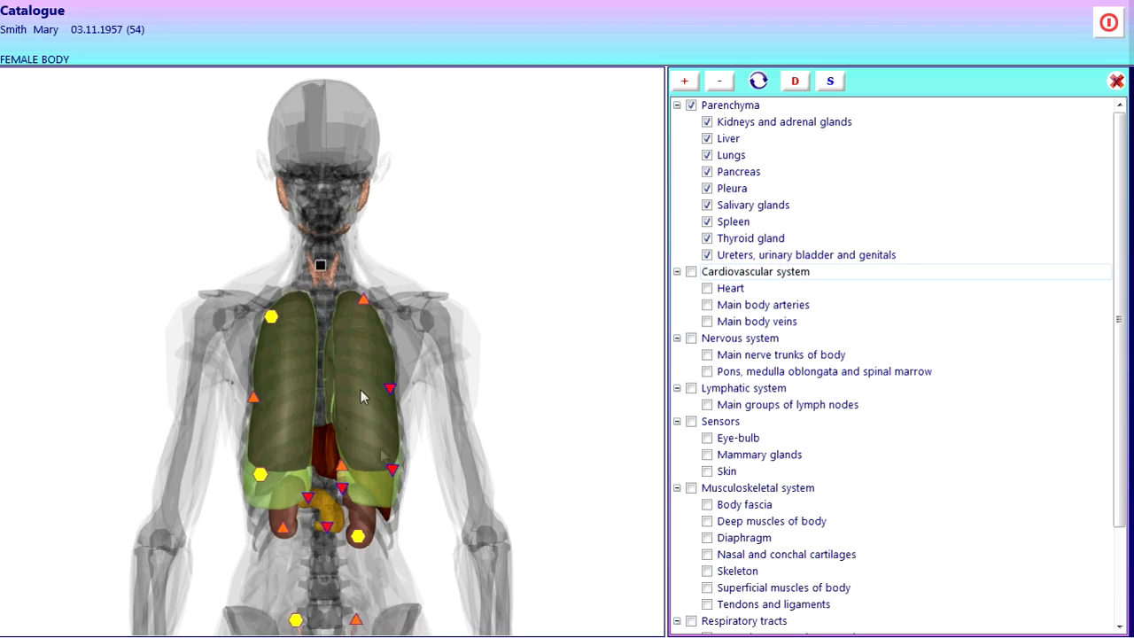
{"action": "scroll", "coordinate": [424, 520], "scroll_direction": "up", "scroll_amount": 3}
{"action": "scroll", "coordinate": [468, 244], "scroll_direction": "down", "scroll_amount": 3}
{"action": "scroll", "coordinate": [468, 254], "scroll_direction": "up", "scroll_amount": 3}
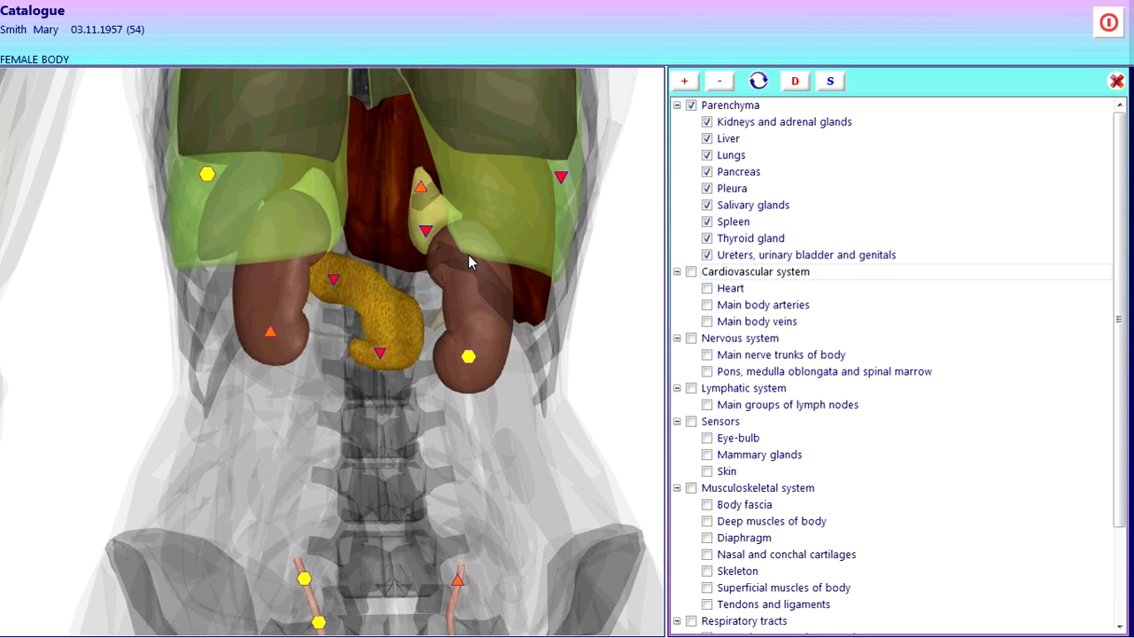
{"action": "left_click", "coordinate": [706, 126]}
{"action": "left_click", "coordinate": [705, 126]}
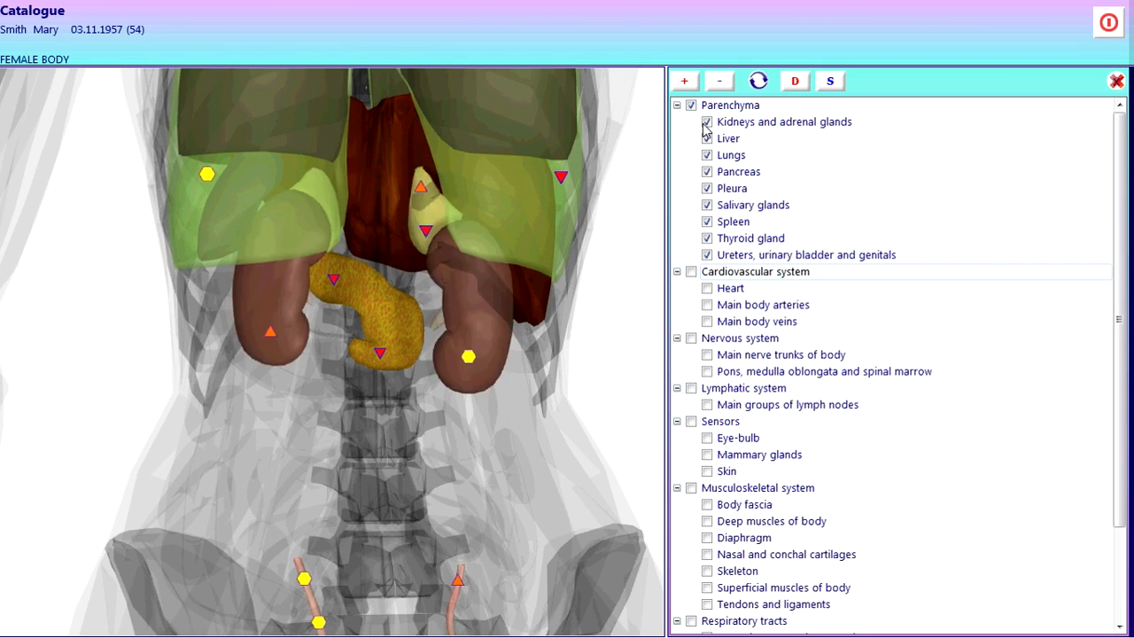
{"action": "left_click", "coordinate": [1116, 83]}
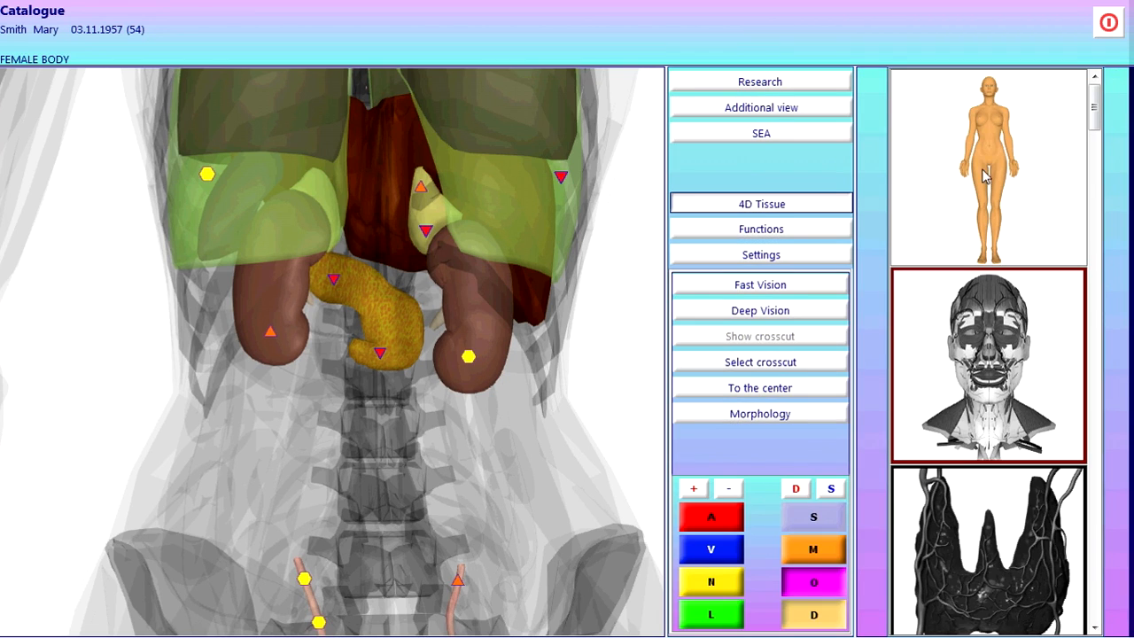
Use Deep Vision in the back view to strip away the right lung, pleura, kidney and inner renal structures
{"action": "left_click", "coordinate": [789, 312]}
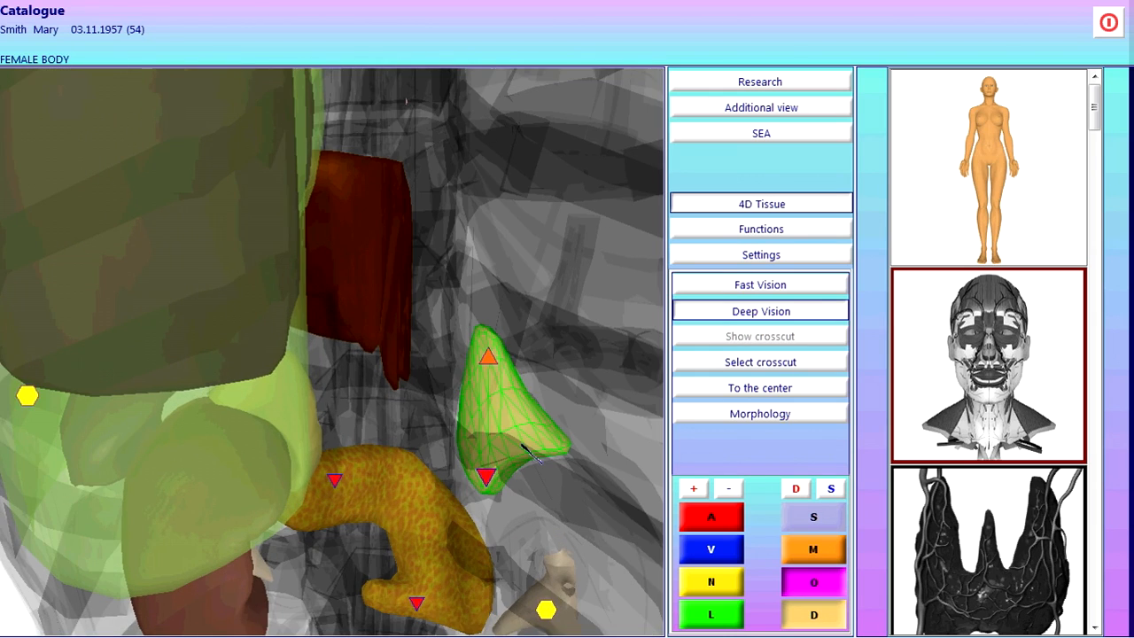
{"action": "double_click", "coordinate": [532, 453]}
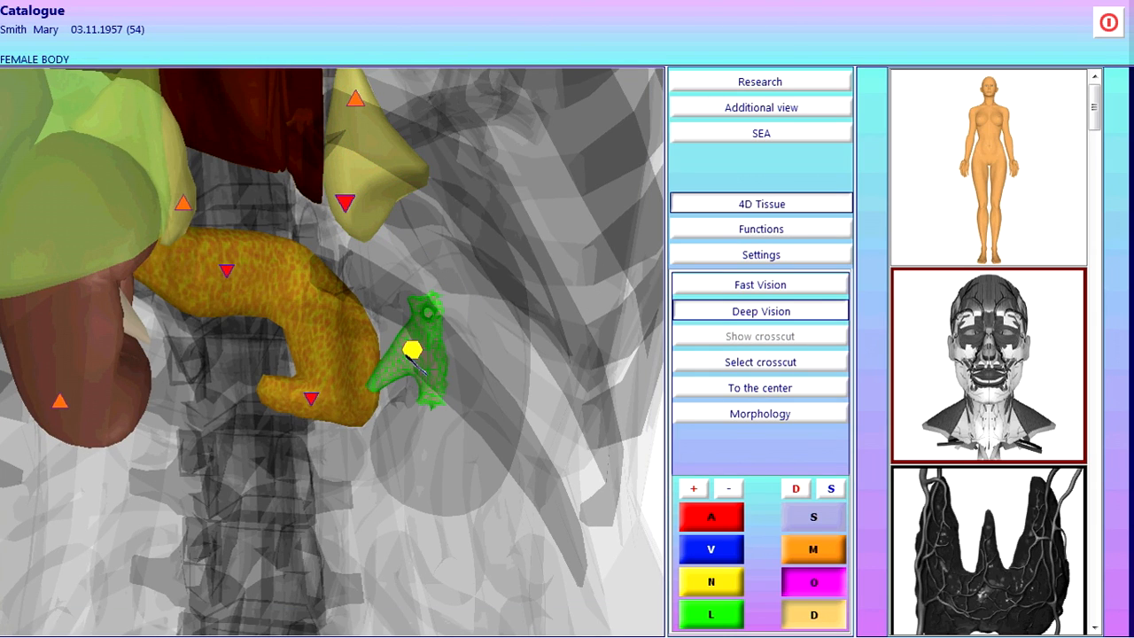
{"action": "double_click", "coordinate": [514, 449]}
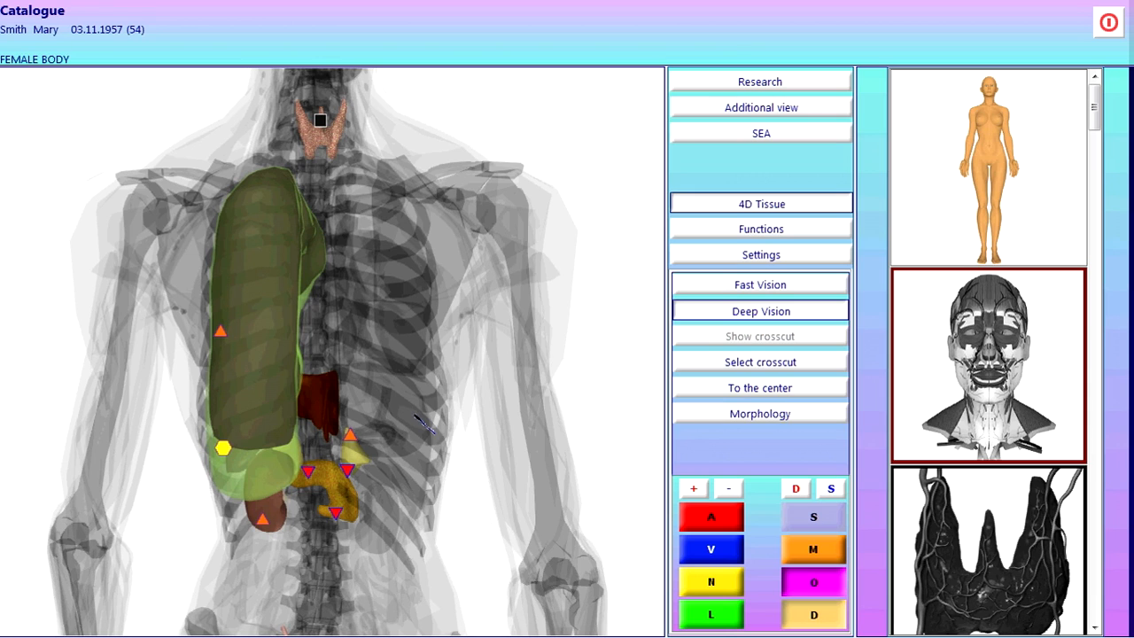
Use Fast Vision on the female body to preview the lungs and open the liver model
{"action": "left_click", "coordinate": [777, 291]}
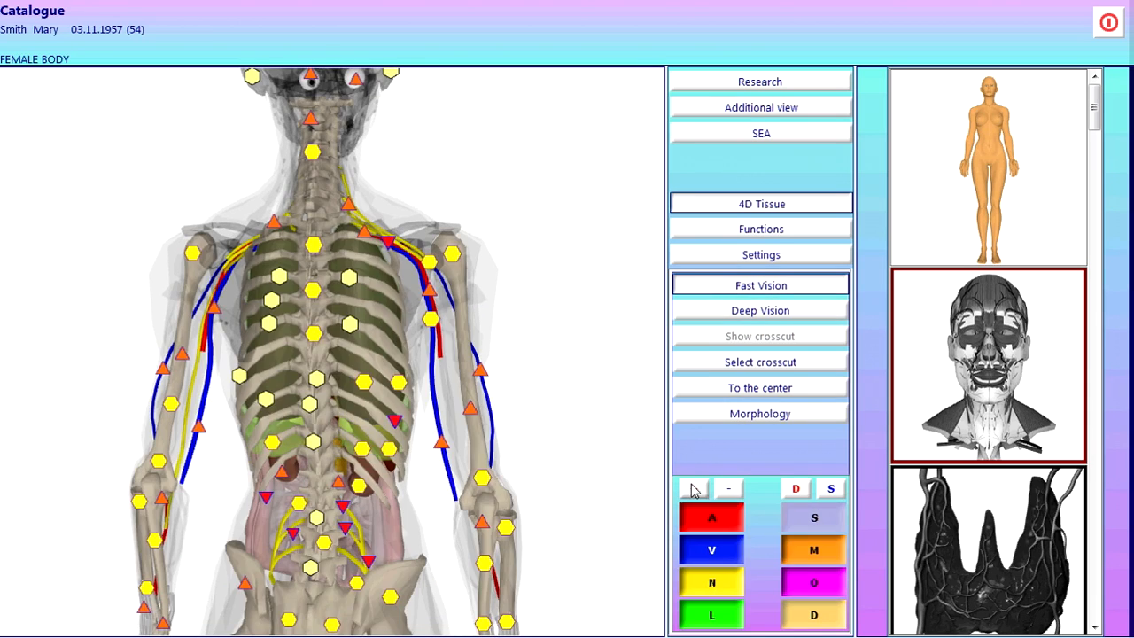
{"action": "left_click", "coordinate": [363, 262]}
{"action": "left_click", "coordinate": [350, 277]}
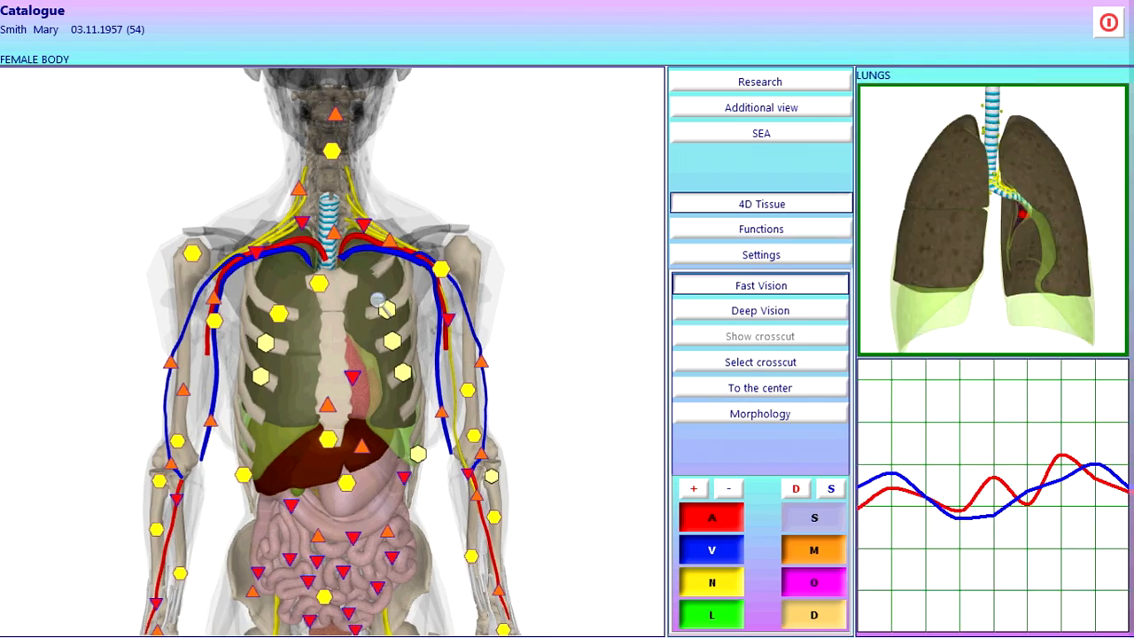
{"action": "left_click", "coordinate": [316, 461]}
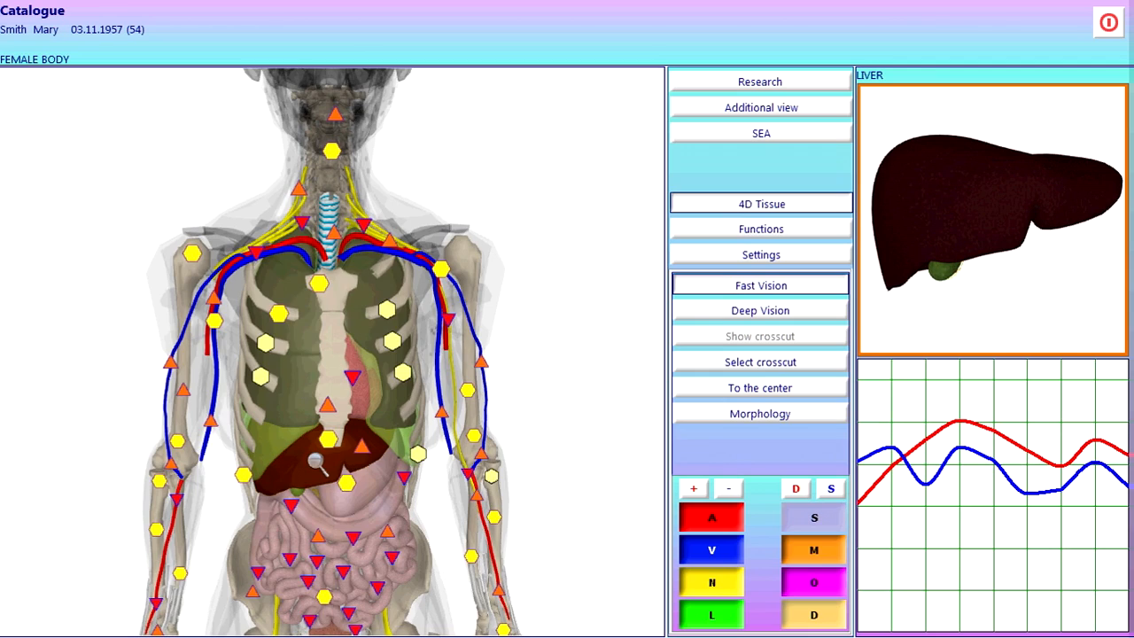
{"action": "left_click", "coordinate": [316, 461]}
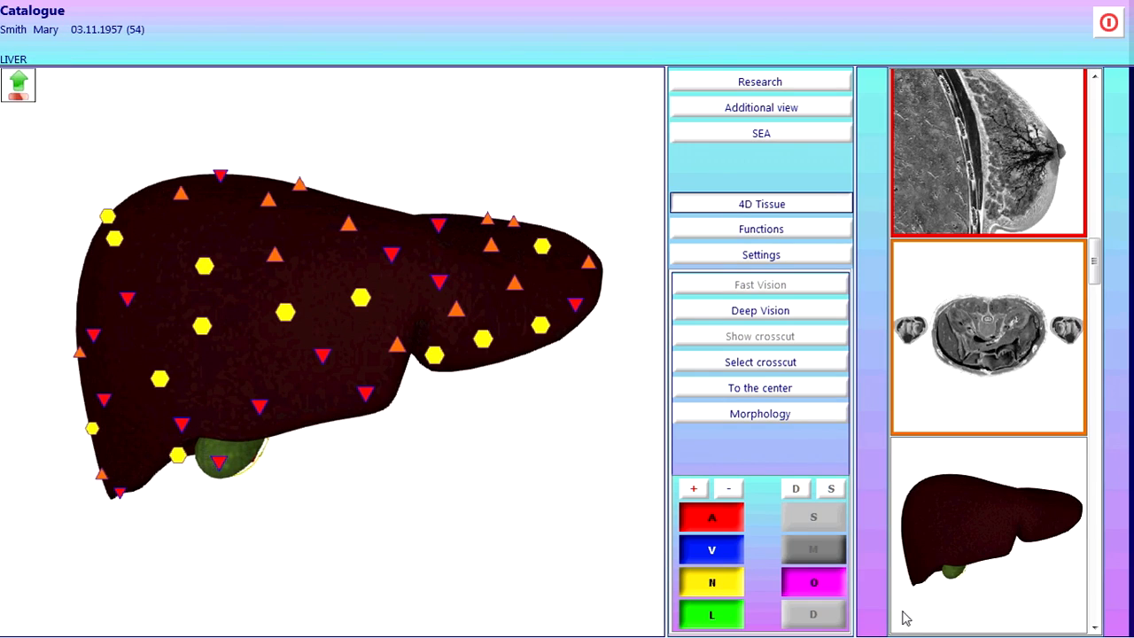
Return from the liver model to the female body and show all of its structures
{"action": "left_click", "coordinate": [15, 83]}
{"action": "left_click", "coordinate": [694, 492]}
{"action": "left_click", "coordinate": [693, 496]}
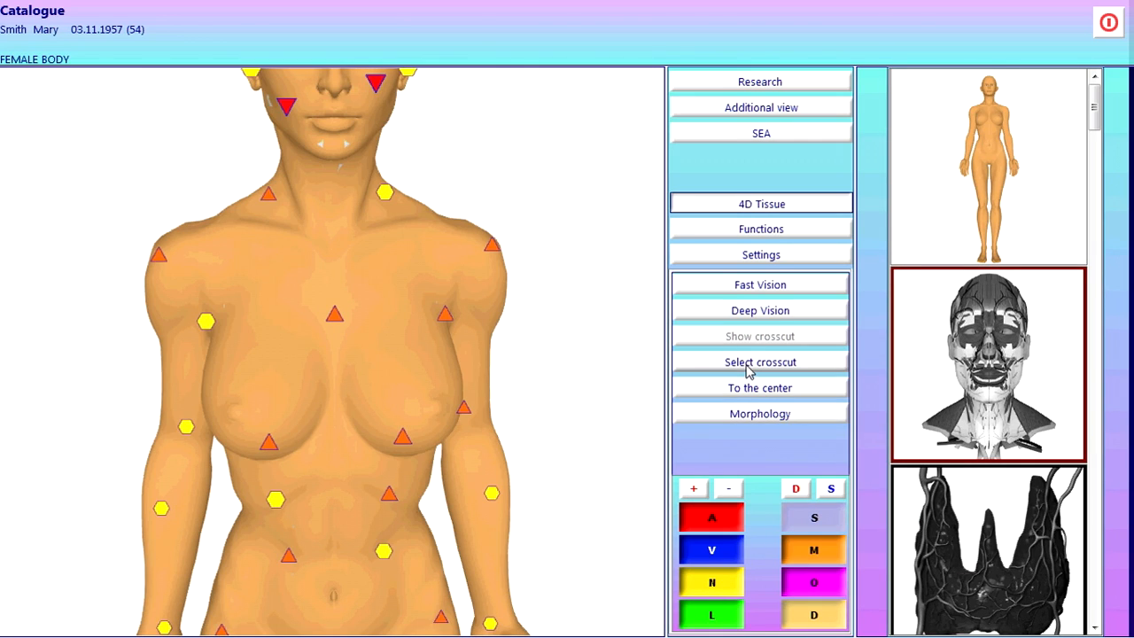
Examine horizontal, coronal and left sagittal crosscuts of the female body, and centre the model
{"action": "left_click", "coordinate": [747, 370]}
{"action": "left_click_drag", "start_coordinate": [399, 479], "coordinate": [400, 150]}
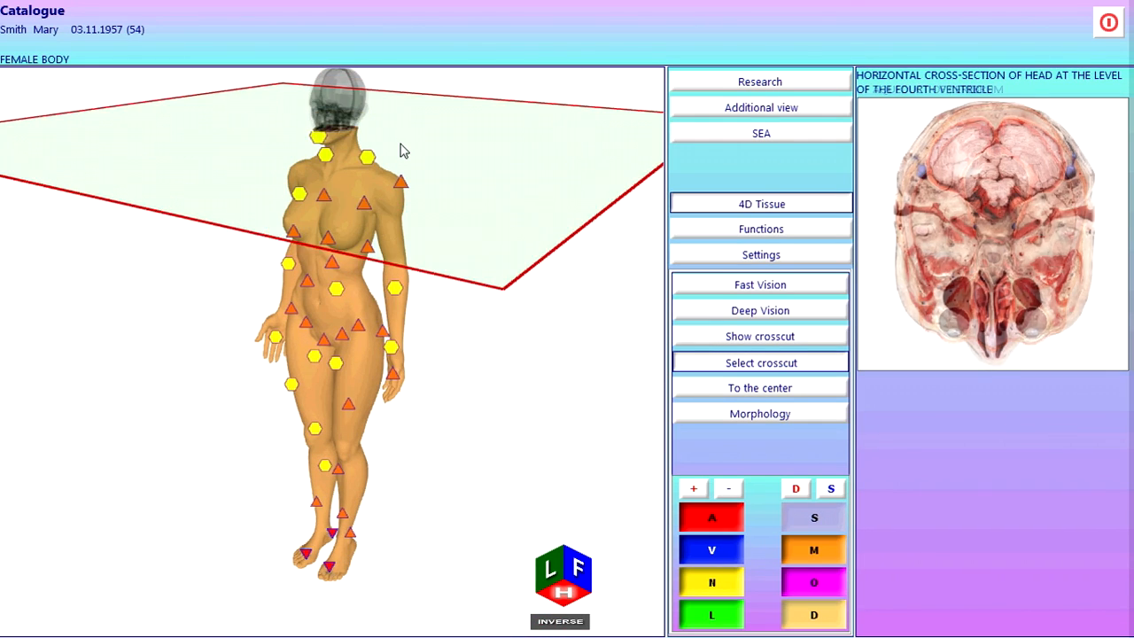
{"action": "left_click", "coordinate": [582, 585]}
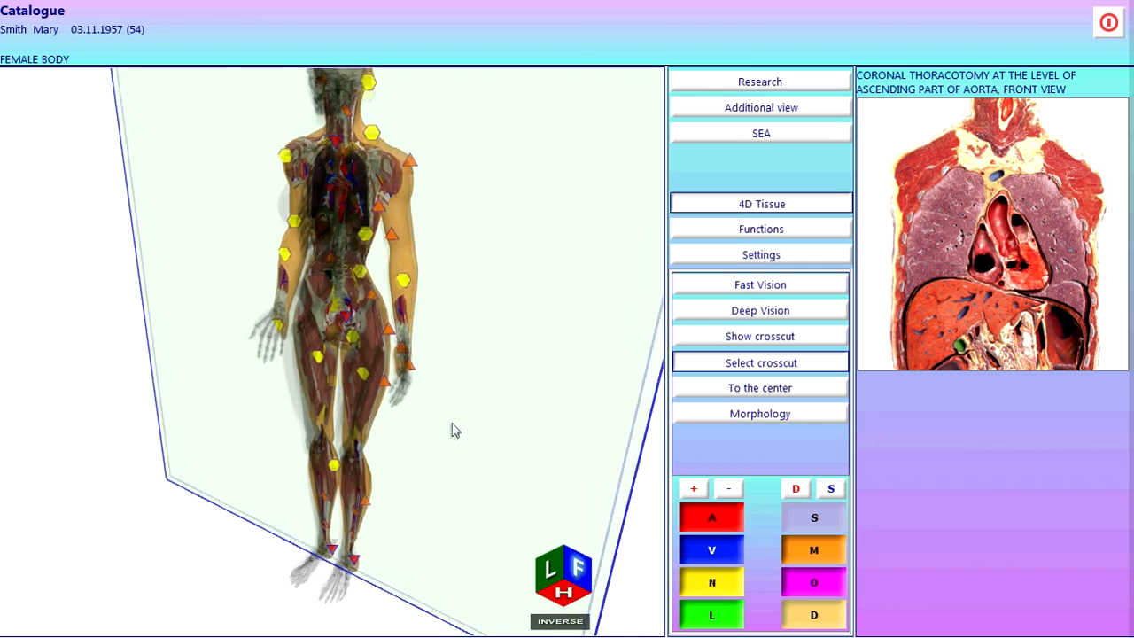
{"action": "left_click", "coordinate": [547, 574]}
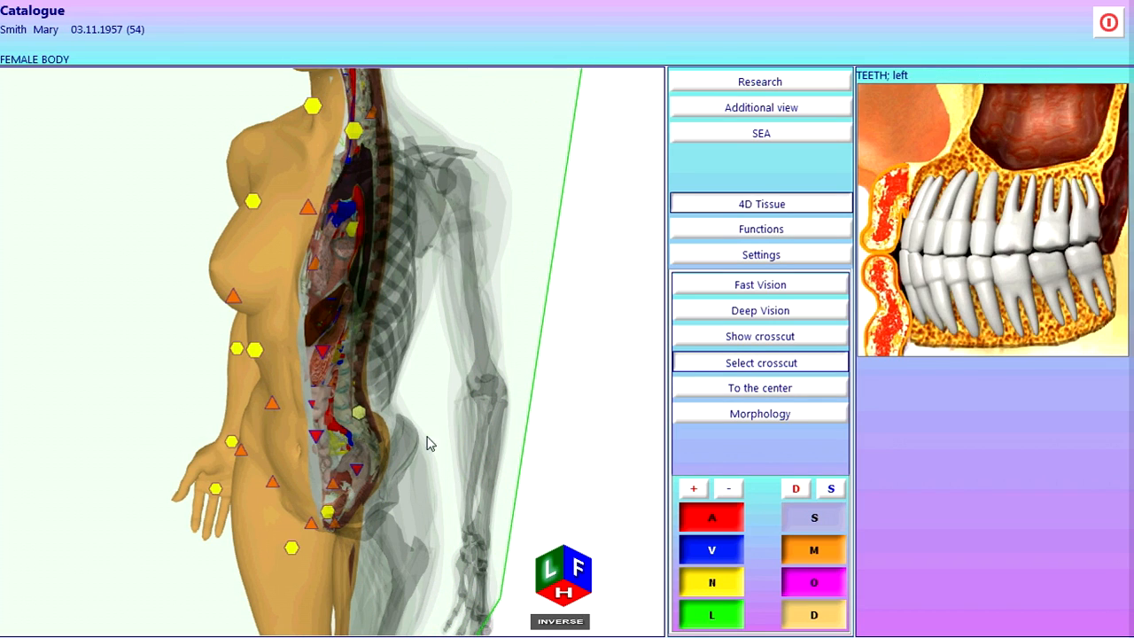
{"action": "left_click", "coordinate": [776, 392]}
Open the spectral-entropic analysis of the female body, list the microelements and show the etalon description
{"action": "left_click", "coordinate": [831, 135]}
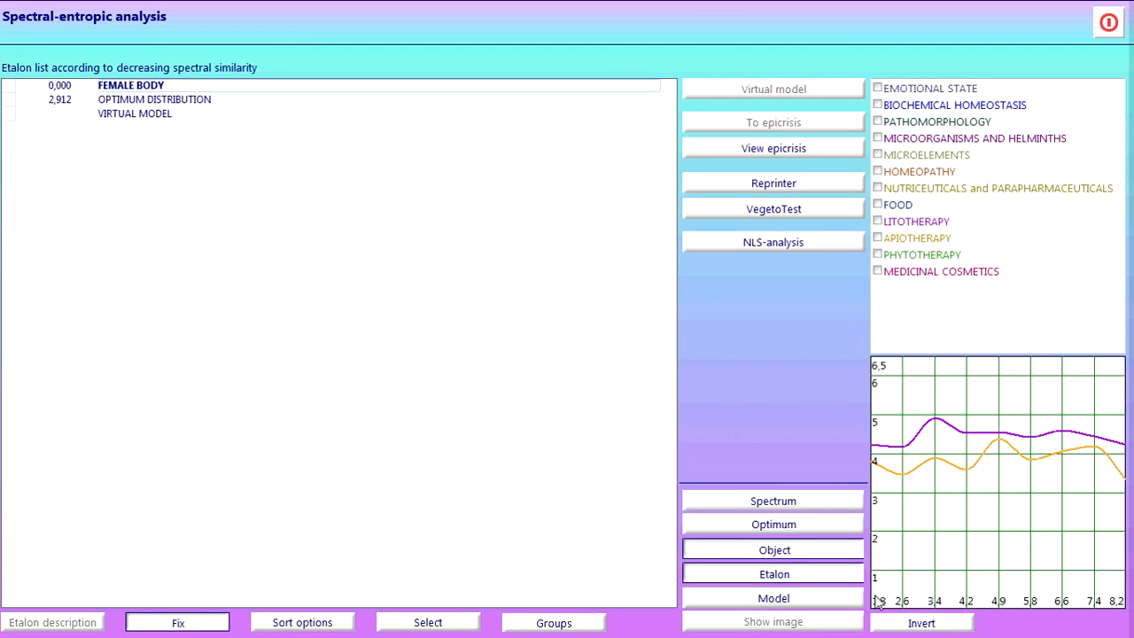
{"action": "left_click", "coordinate": [933, 160]}
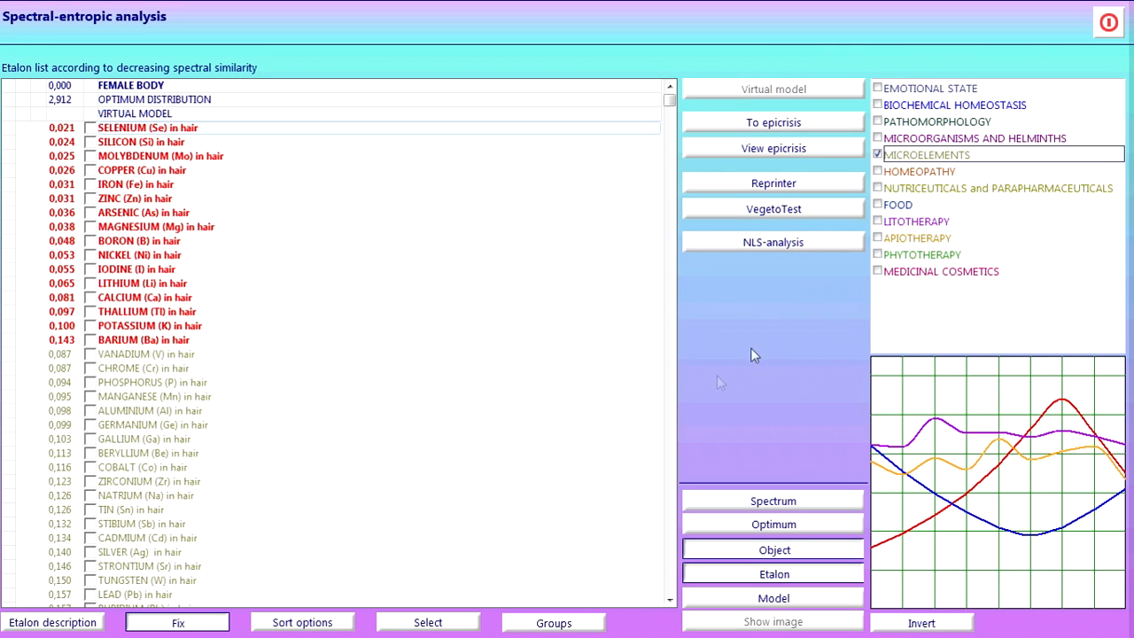
{"action": "left_click", "coordinate": [80, 622]}
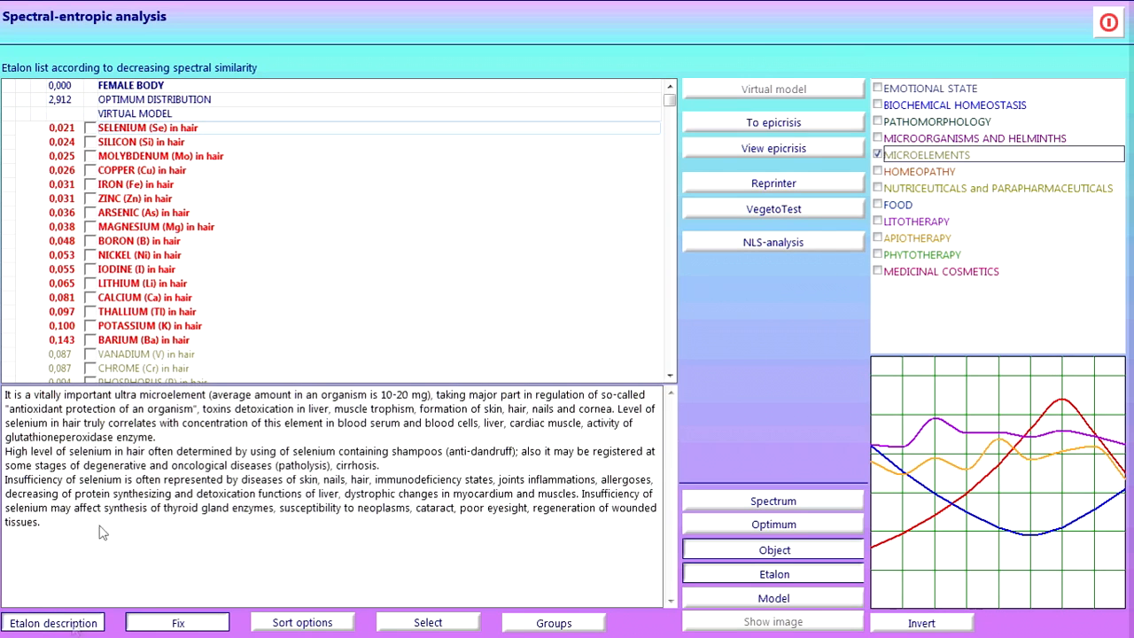
Read the descriptions of silicon, molybdenum, copper, iron and zinc in hair
{"action": "left_click", "coordinate": [175, 141]}
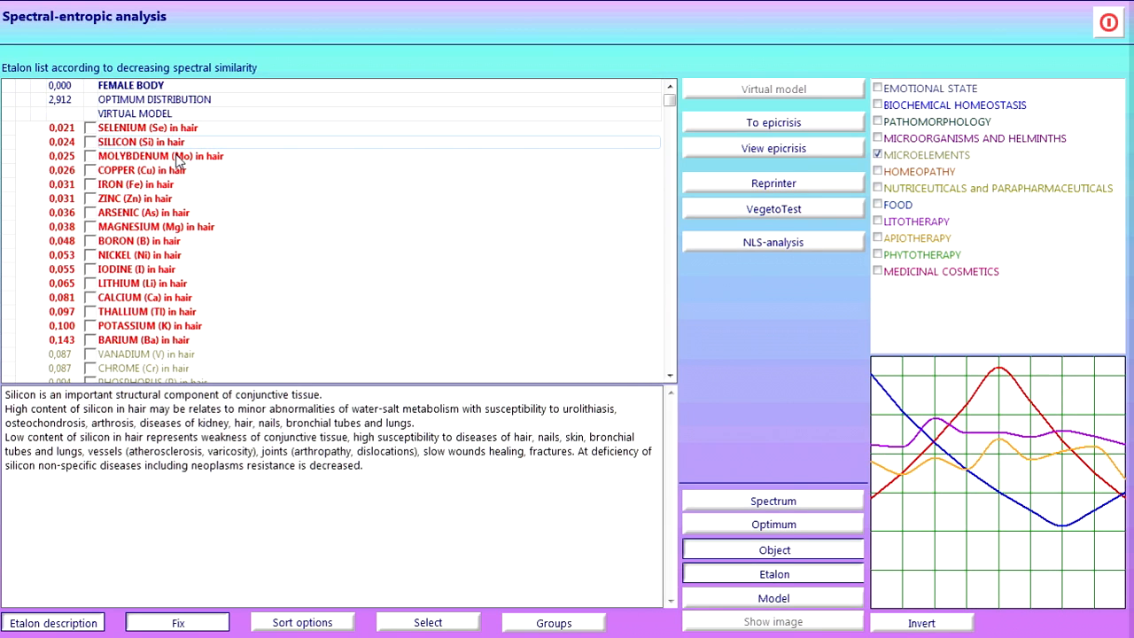
{"action": "left_click", "coordinate": [177, 157]}
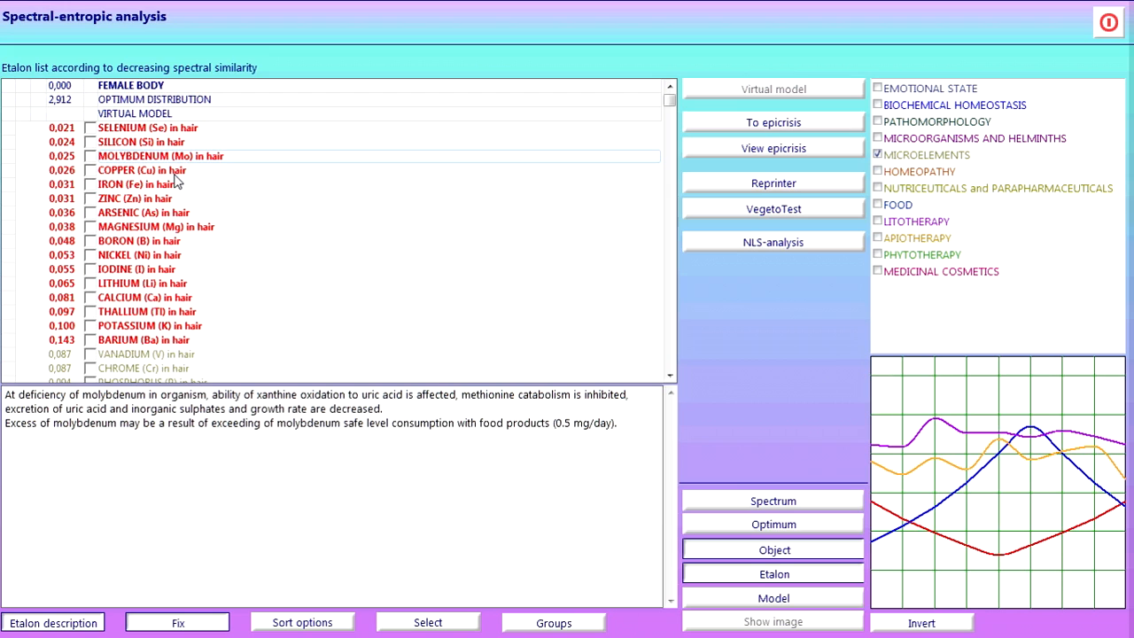
{"action": "left_click", "coordinate": [175, 171]}
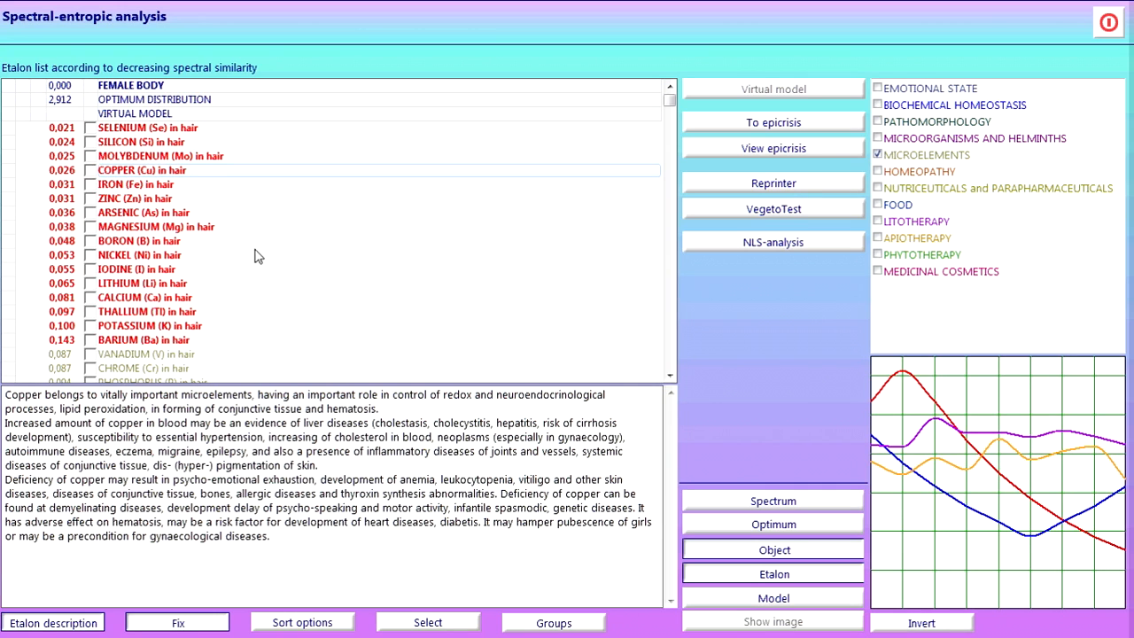
{"action": "left_click", "coordinate": [229, 186]}
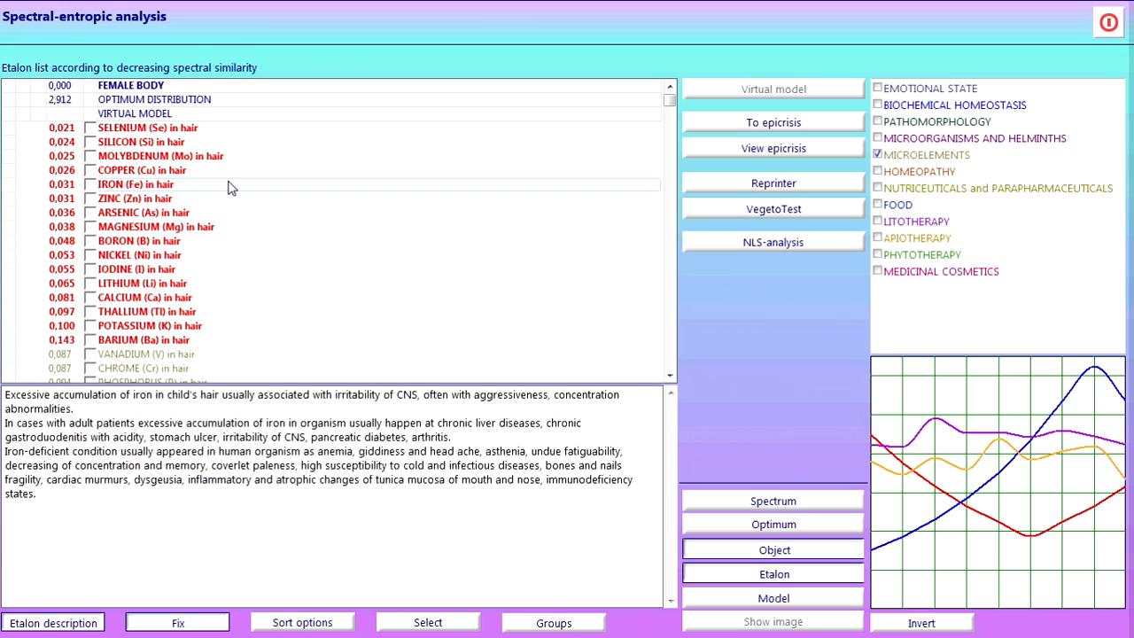
{"action": "left_click", "coordinate": [222, 202]}
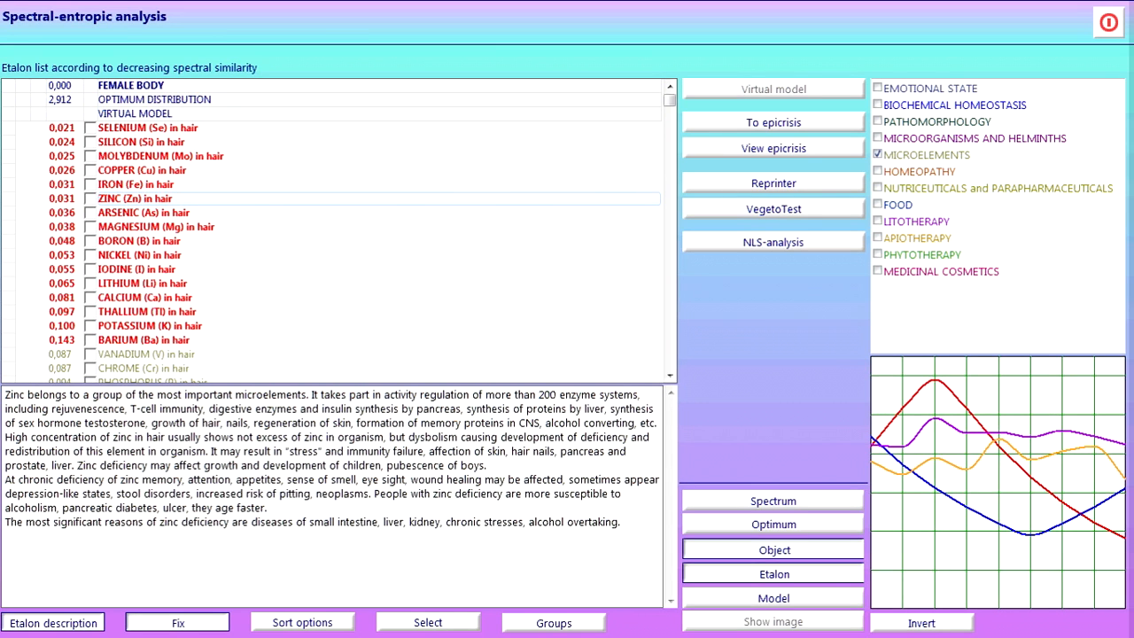
List the homeopathy remedies and try a virtual model with PEPTIDE BIOREGULATOR NeyDIL Nr.12, removing it again
{"action": "left_click", "coordinate": [891, 173]}
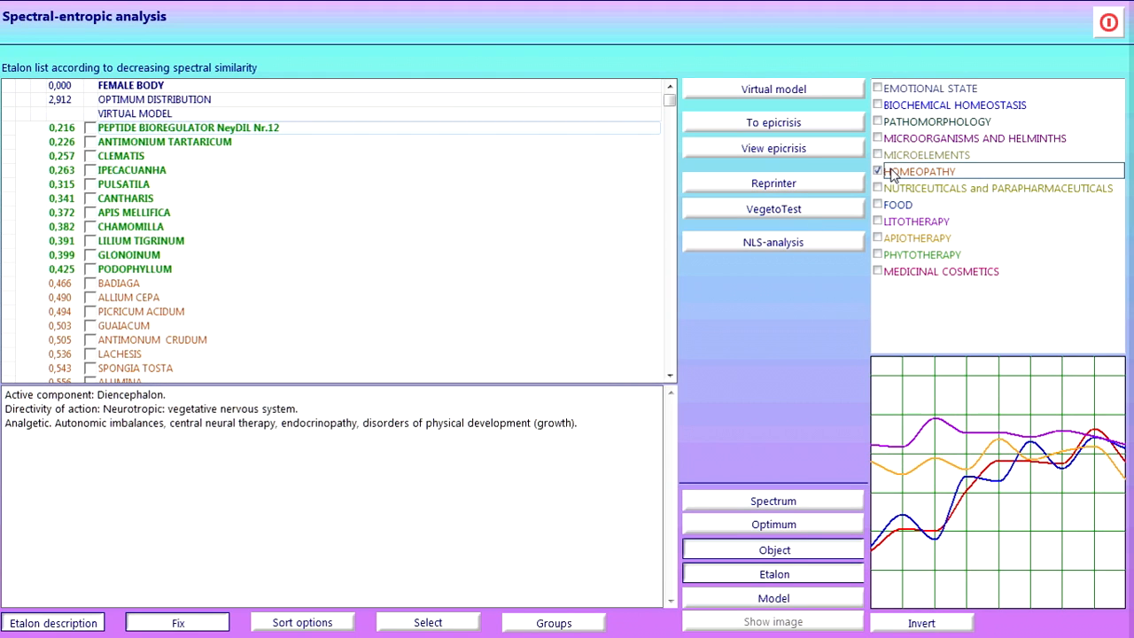
{"action": "left_click", "coordinate": [791, 94]}
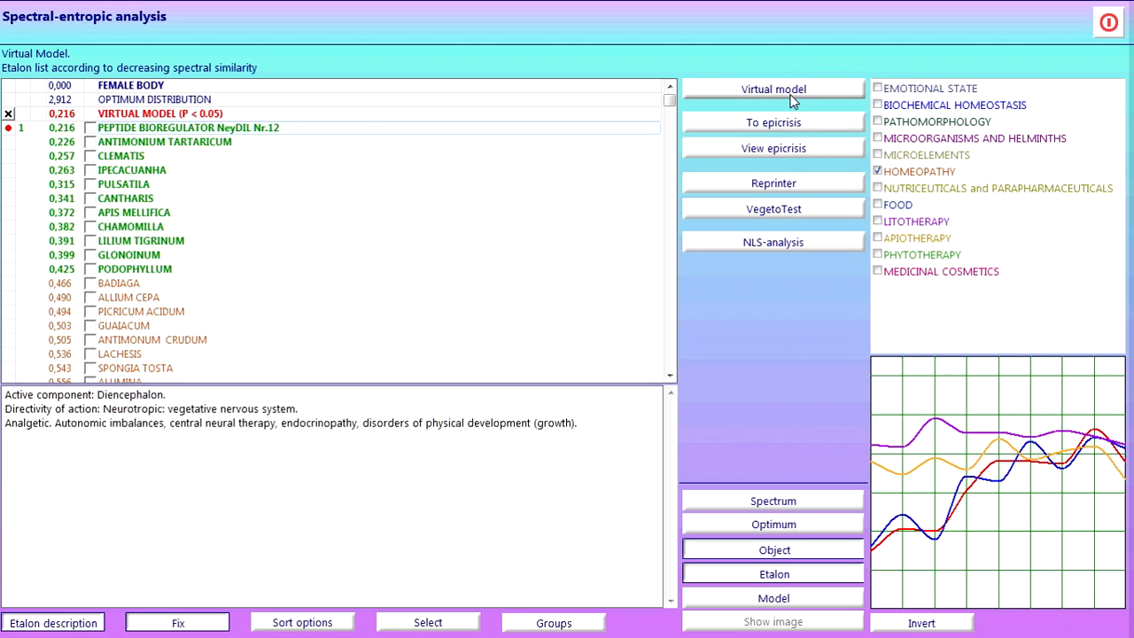
{"action": "left_click", "coordinate": [10, 115]}
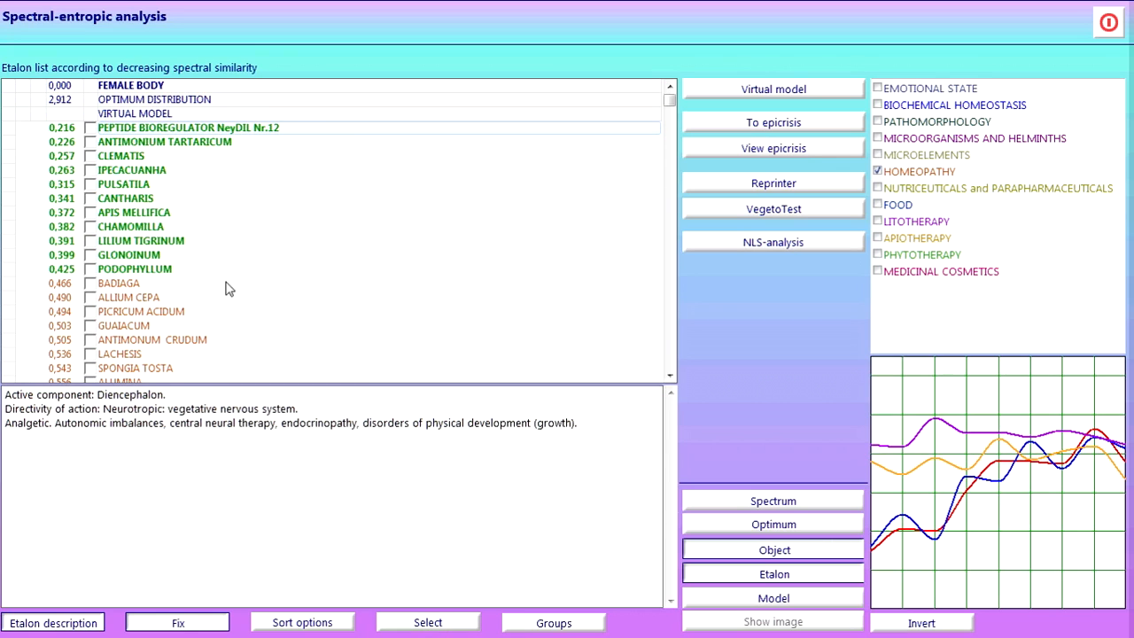
Read the descriptions of ANTIMONIUM TARTARICUM and CHAMOMILLA
{"action": "left_click", "coordinate": [232, 144]}
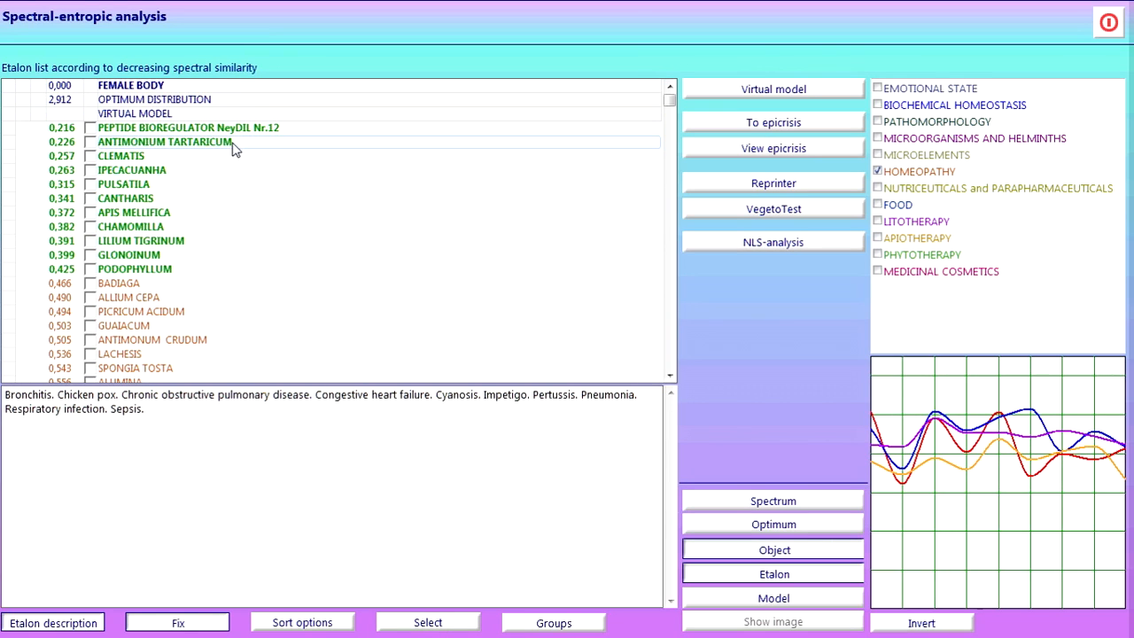
{"action": "left_click", "coordinate": [281, 228]}
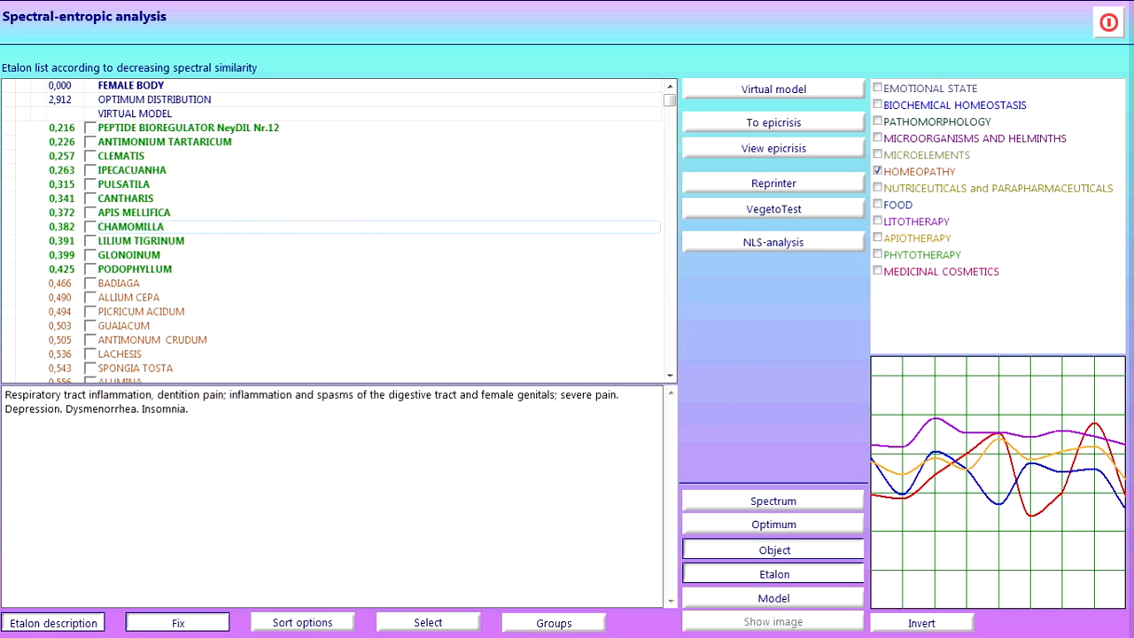
List the nutriceuticals and parapharmaceuticals, read several product descriptions down to E + - VITA MAX., and hide the description
{"action": "left_click", "coordinate": [878, 188]}
{"action": "left_click", "coordinate": [218, 143]}
{"action": "left_click", "coordinate": [196, 271]}
{"action": "left_click", "coordinate": [292, 287]}
{"action": "scroll", "coordinate": [295, 293], "scroll_direction": "down", "scroll_amount": 20}
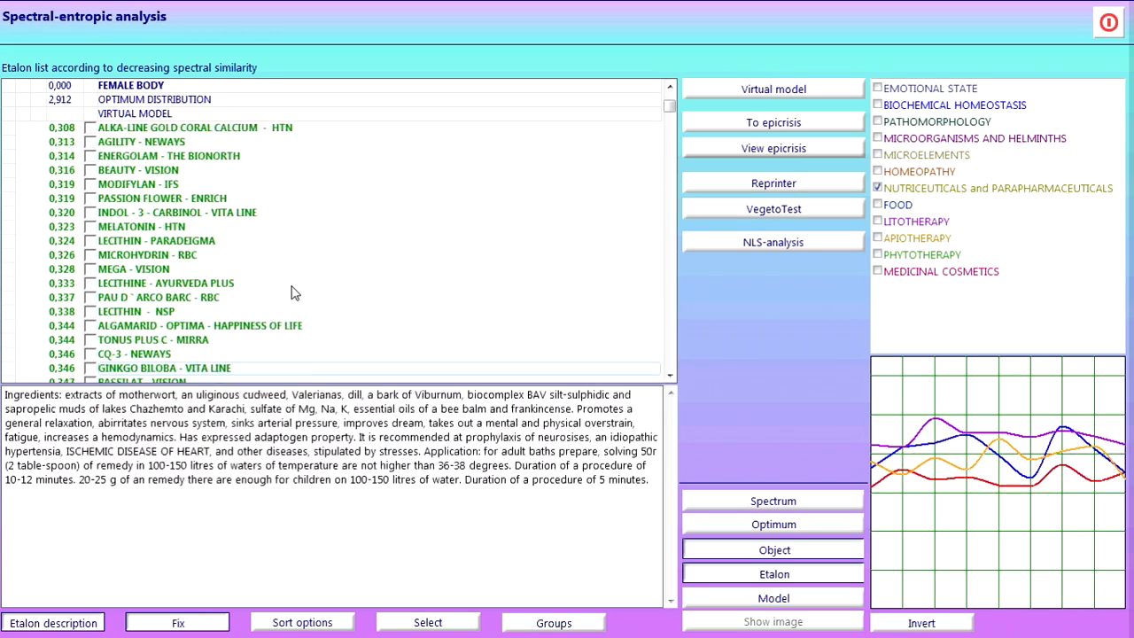
{"action": "scroll", "coordinate": [295, 292], "scroll_direction": "down", "scroll_amount": 5}
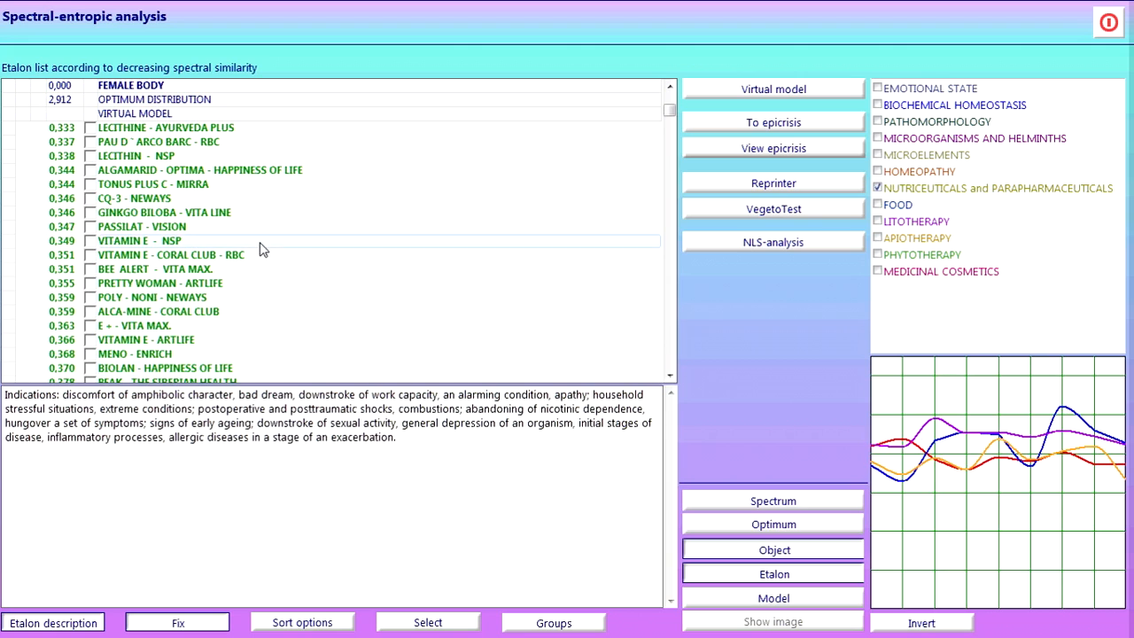
{"action": "left_click", "coordinate": [248, 327]}
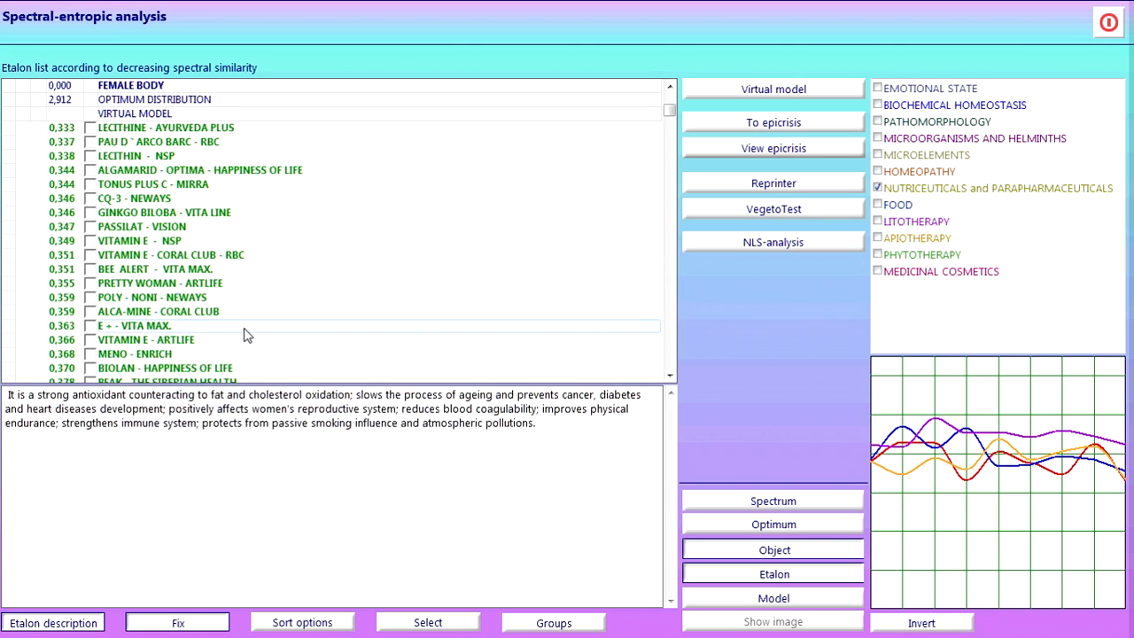
{"action": "left_click", "coordinate": [50, 625]}
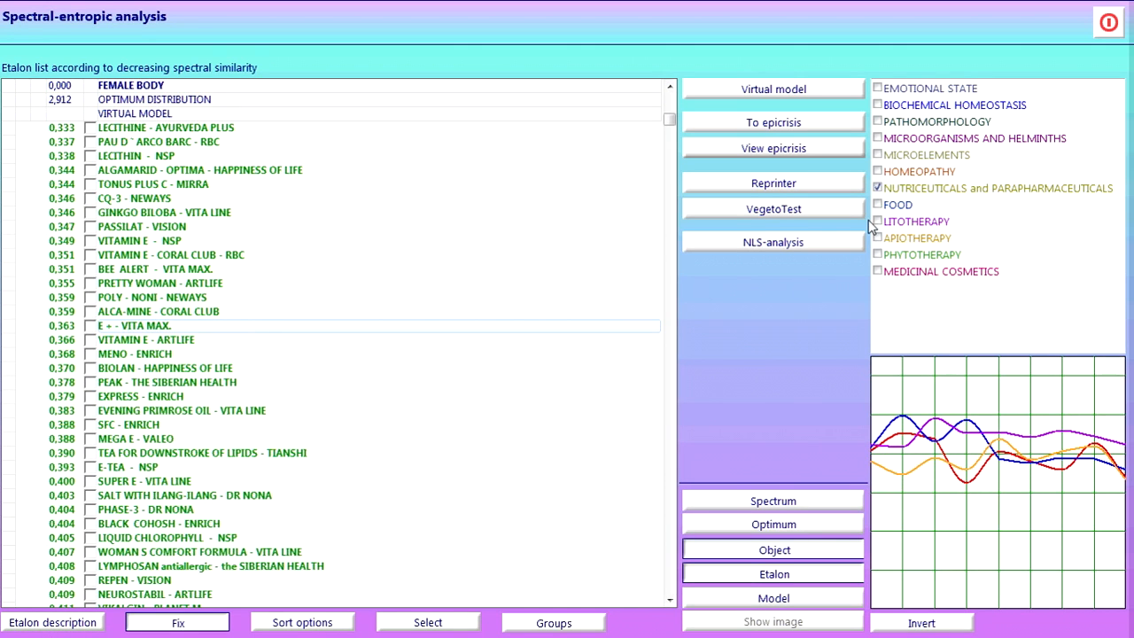
Switch back to the homeopathy list and show the description of PEPTIDE BIOREGULATOR NeyDIL Nr.21
{"action": "left_click", "coordinate": [926, 173]}
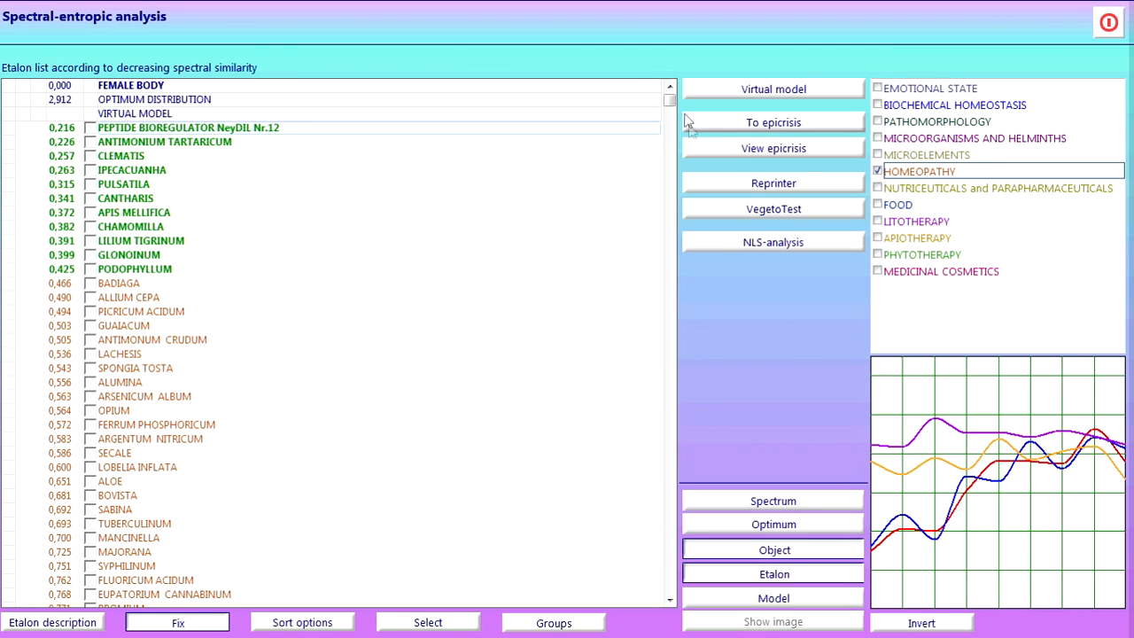
{"action": "left_click_drag", "start_coordinate": [671, 104], "coordinate": [671, 142]}
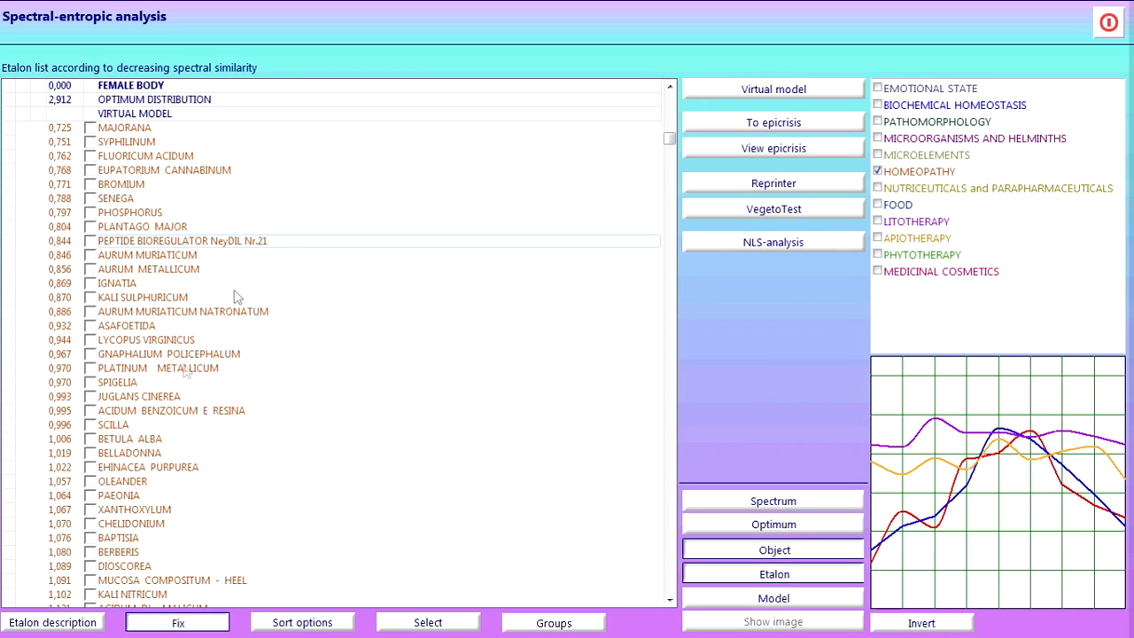
{"action": "left_click", "coordinate": [52, 622]}
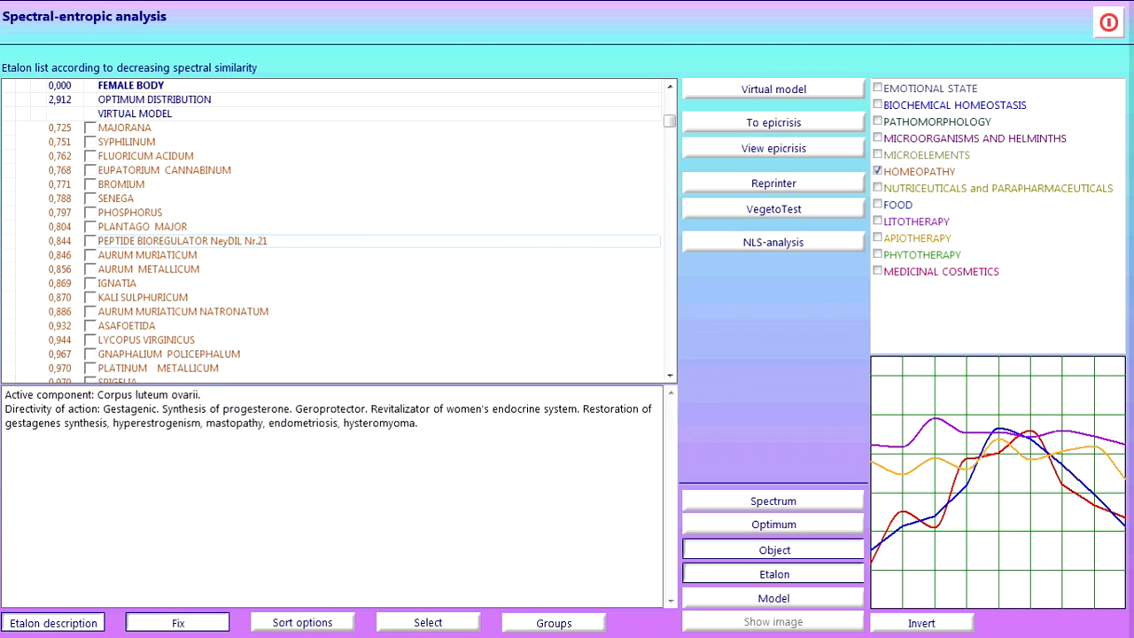
Find PEPTIDE BIOREGULATOR NeyDIL Nr.74 further down the homeopathy list and read its description
{"action": "left_click", "coordinate": [671, 376]}
{"action": "left_click", "coordinate": [672, 377]}
{"action": "left_click", "coordinate": [671, 377]}
{"action": "left_click", "coordinate": [671, 377]}
{"action": "left_click", "coordinate": [672, 374]}
{"action": "left_click", "coordinate": [671, 374]}
{"action": "left_click", "coordinate": [671, 374]}
{"action": "left_click", "coordinate": [671, 374]}
{"action": "left_click", "coordinate": [672, 374]}
{"action": "left_click", "coordinate": [671, 374]}
{"action": "left_click", "coordinate": [671, 374]}
{"action": "left_click", "coordinate": [671, 374]}
{"action": "left_click", "coordinate": [670, 365]}
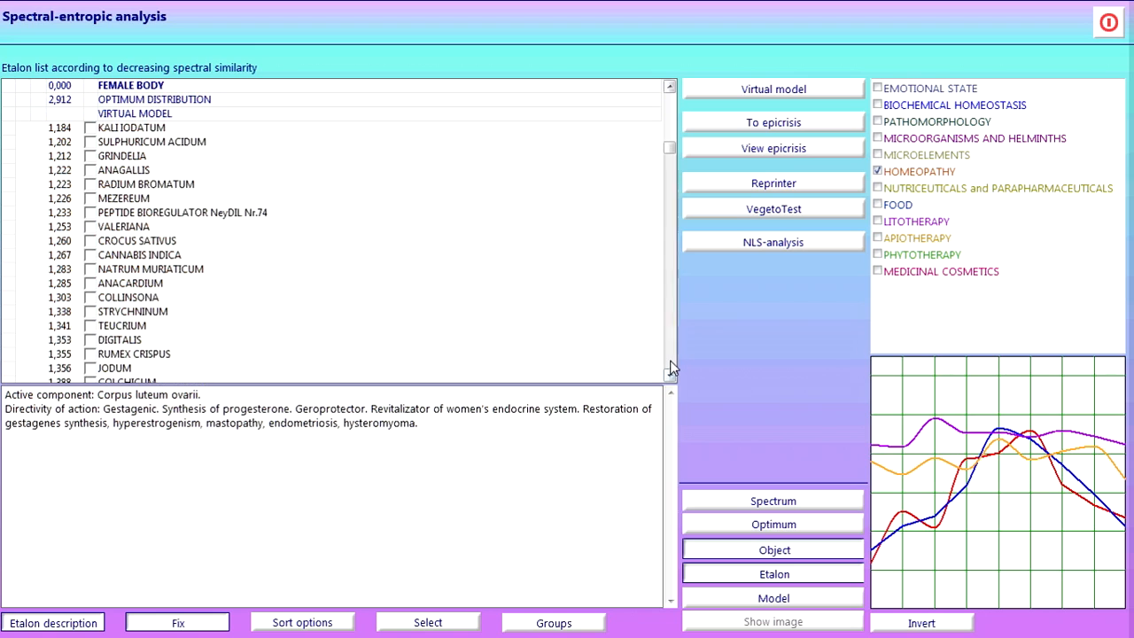
{"action": "left_click", "coordinate": [280, 215]}
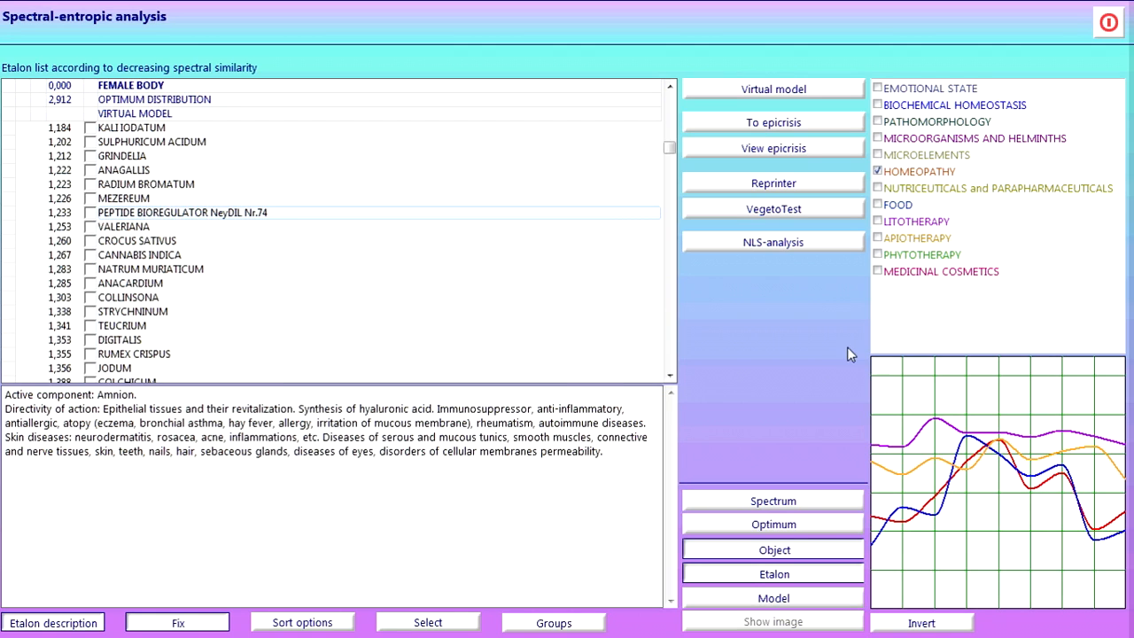
Find PEPTIDE BIOREGULATOR Neythymum Nr.29 in the homeopathy list and read its description
{"action": "left_click", "coordinate": [671, 363]}
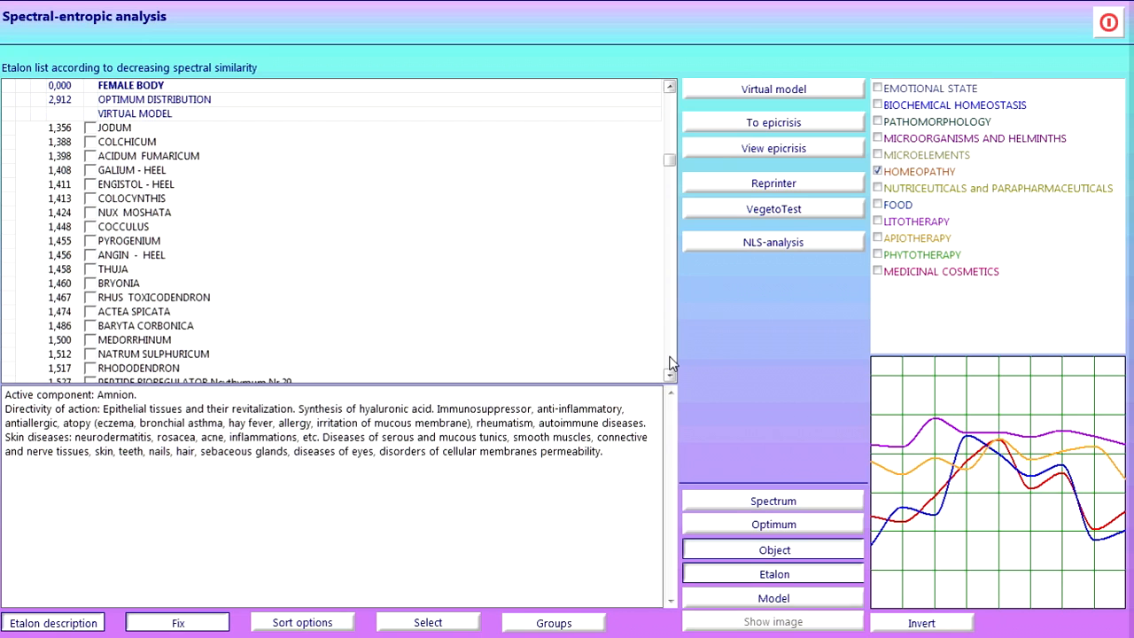
{"action": "left_click", "coordinate": [671, 363]}
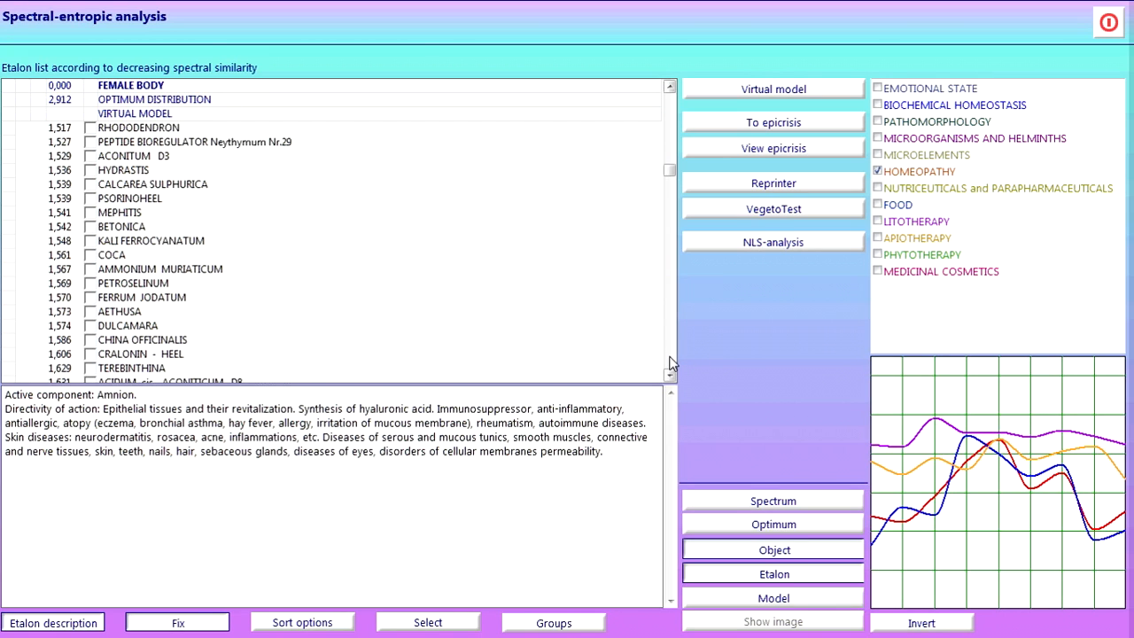
{"action": "left_click", "coordinate": [253, 149]}
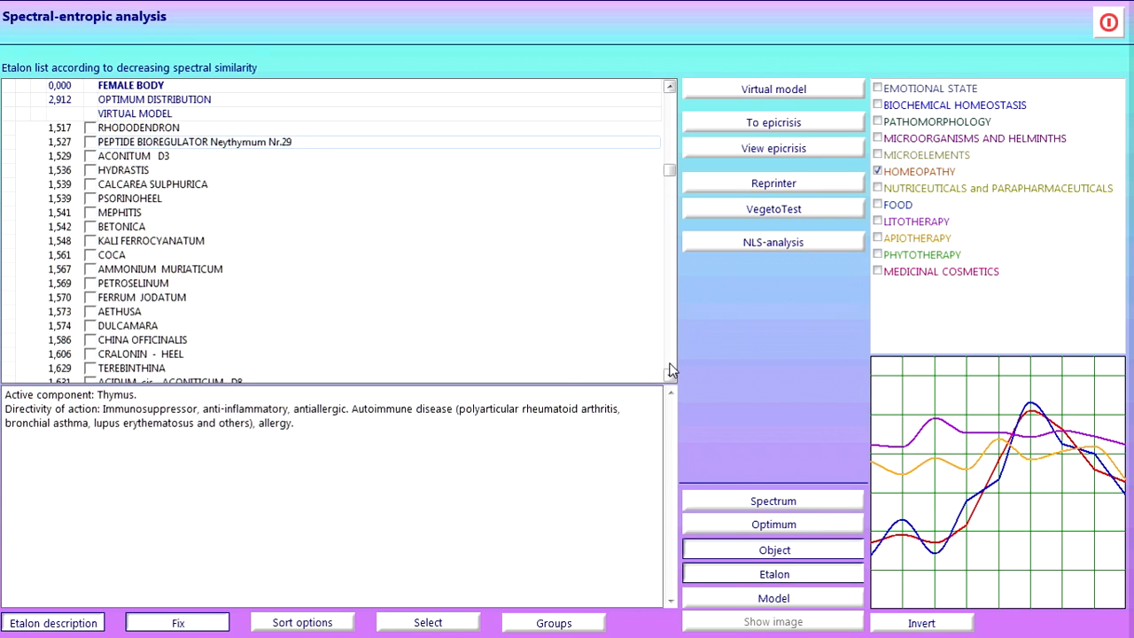
Find PEPTIDE BIOREGULATOR NeyPson Nr.5 in the homeopathy list and read its description
{"action": "left_click", "coordinate": [671, 372]}
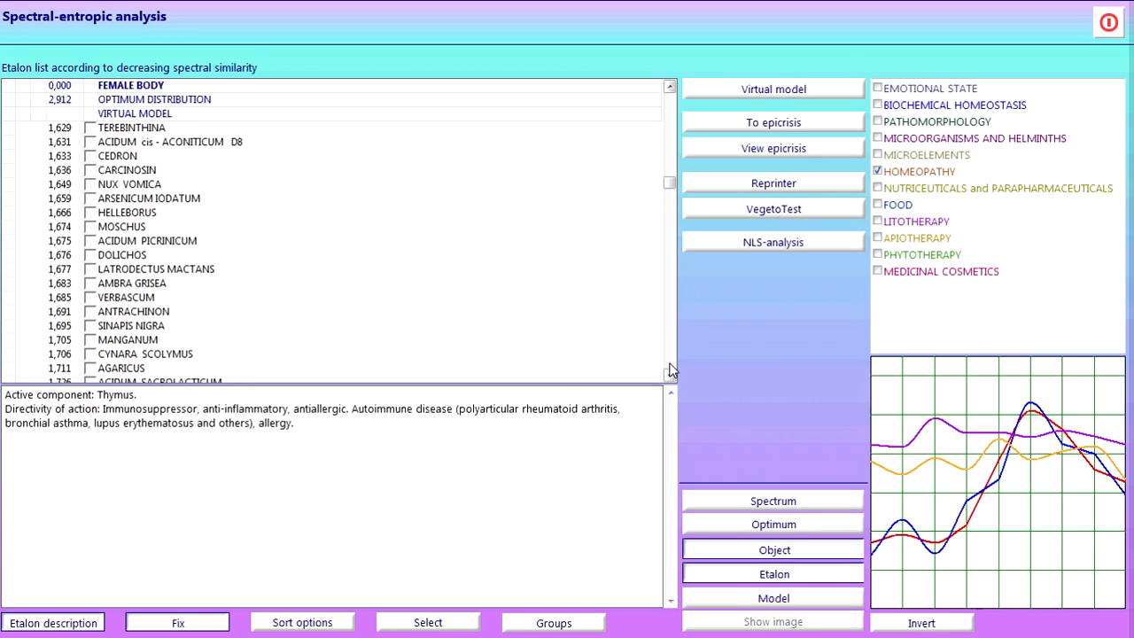
{"action": "left_click", "coordinate": [671, 372]}
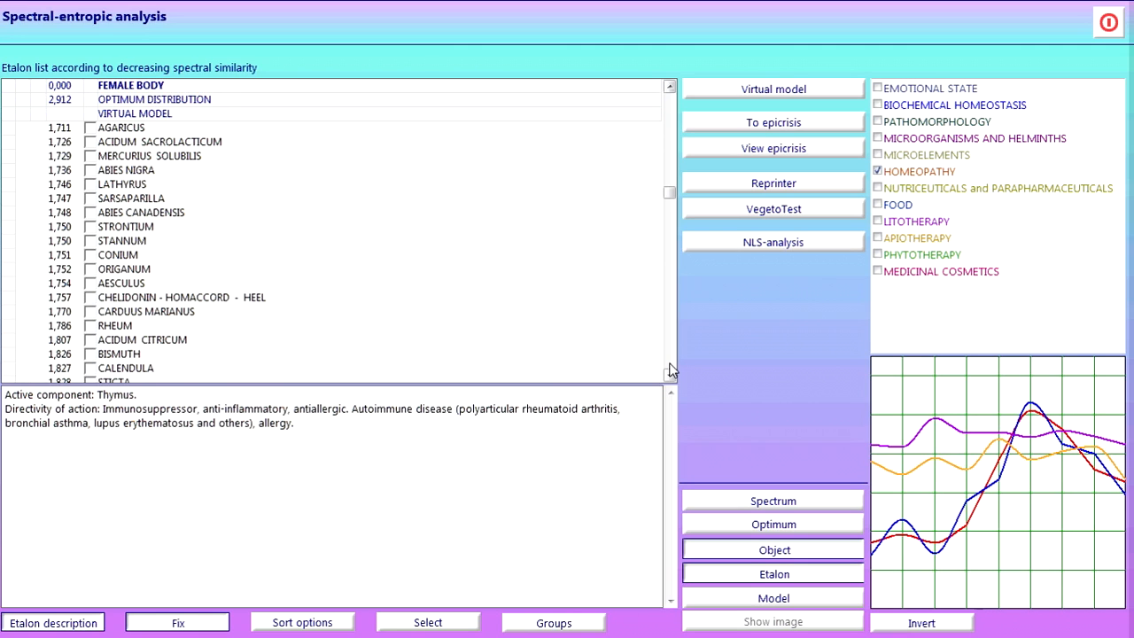
{"action": "left_click", "coordinate": [670, 372]}
{"action": "left_click", "coordinate": [671, 372]}
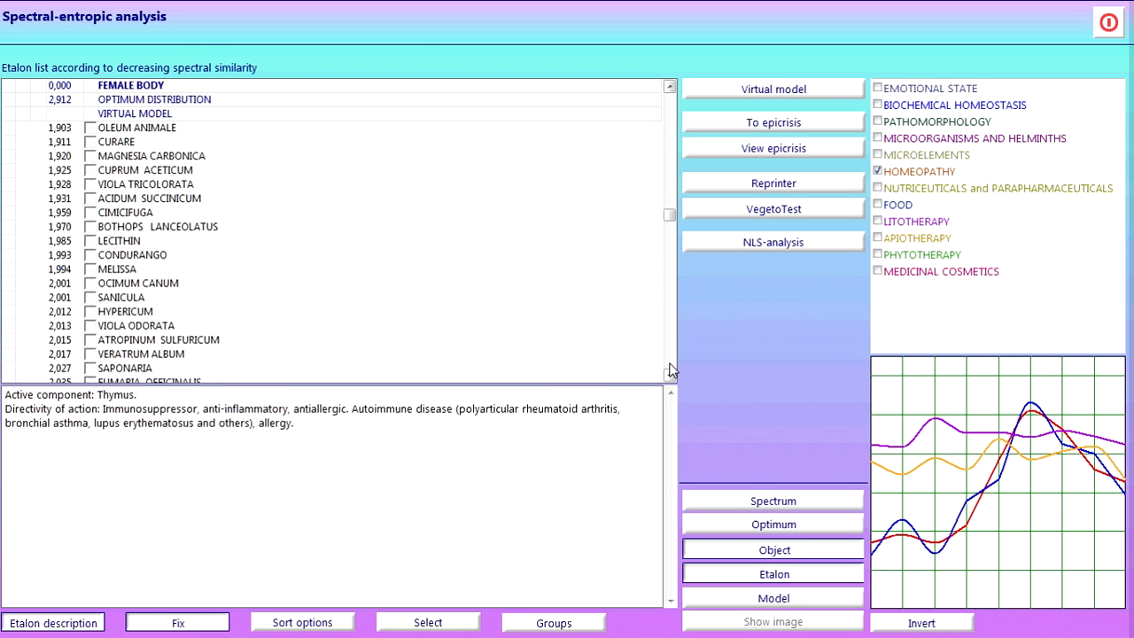
{"action": "left_click", "coordinate": [670, 372]}
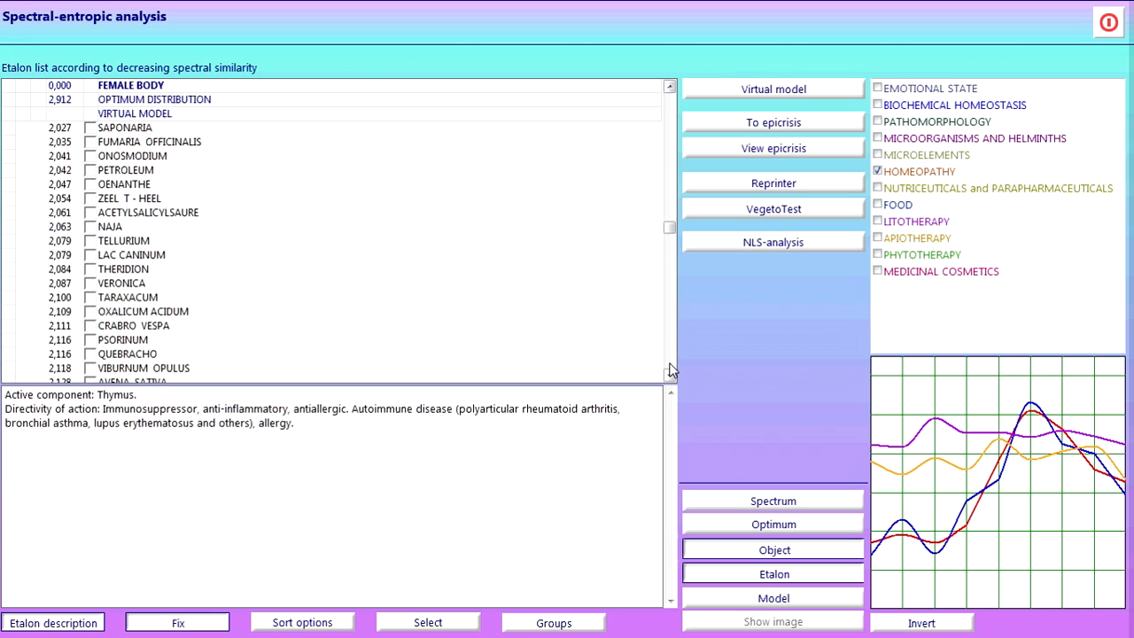
{"action": "left_click", "coordinate": [670, 372]}
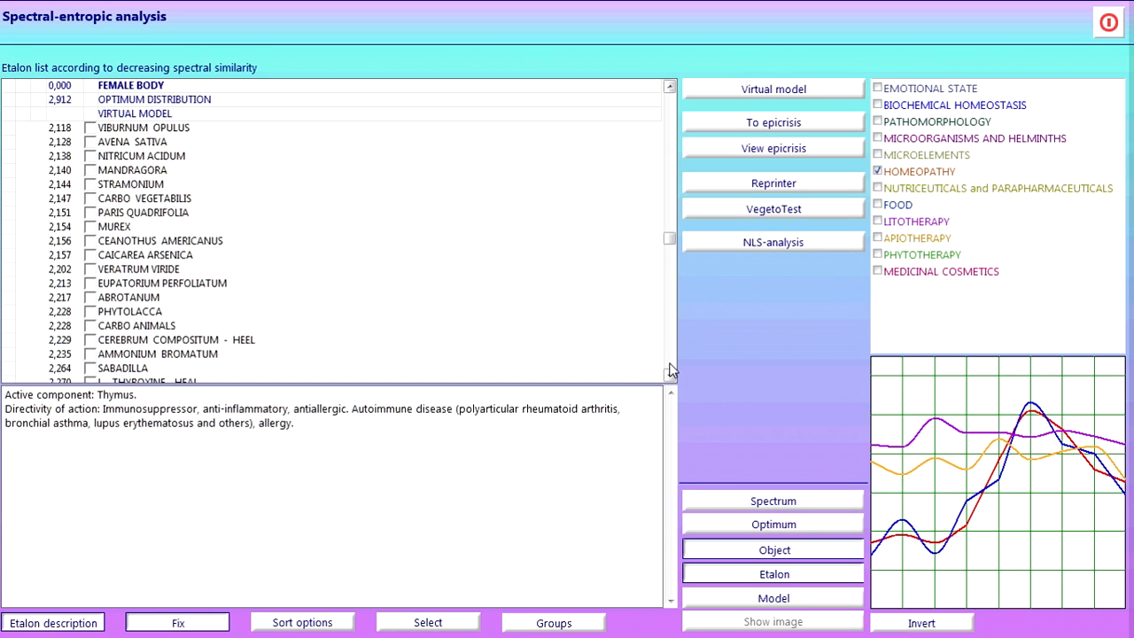
{"action": "left_click", "coordinate": [670, 372]}
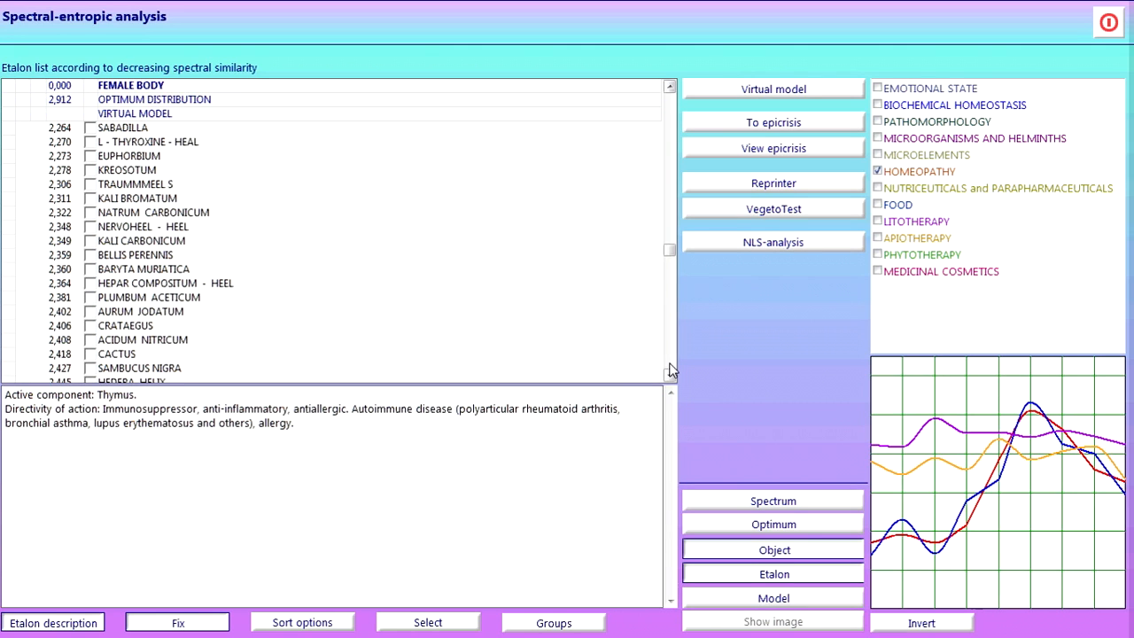
{"action": "left_click", "coordinate": [671, 372]}
{"action": "left_click", "coordinate": [397, 242]}
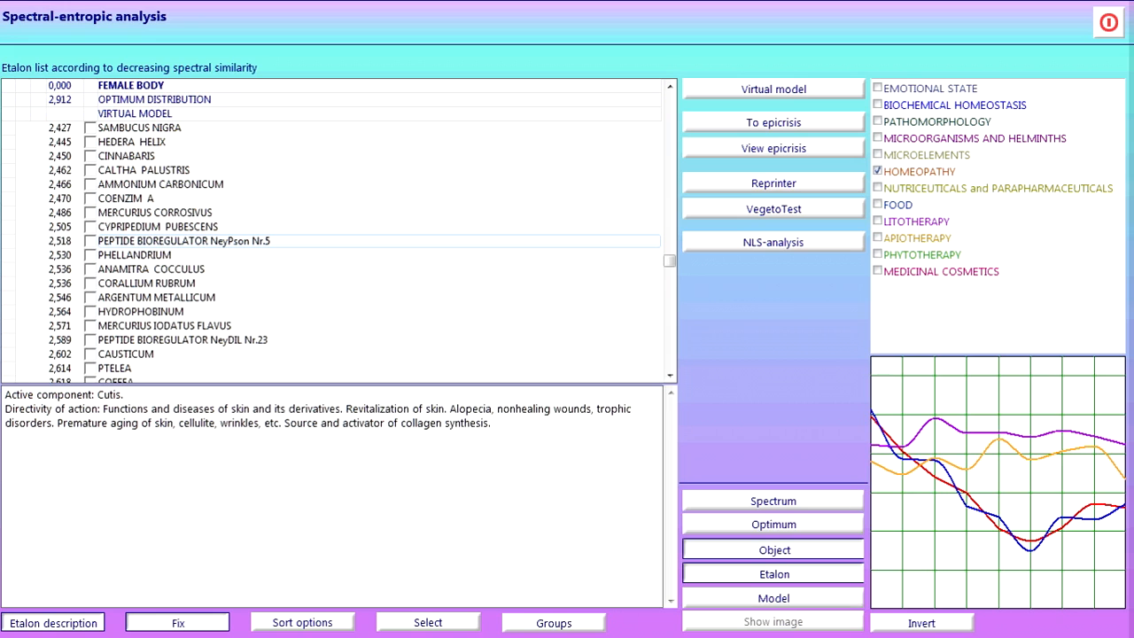
Hide the etalon description and review the spectra of ANXIETY and ALERTNESS in the EMOTIONAL STATE list
{"action": "left_click", "coordinate": [78, 621]}
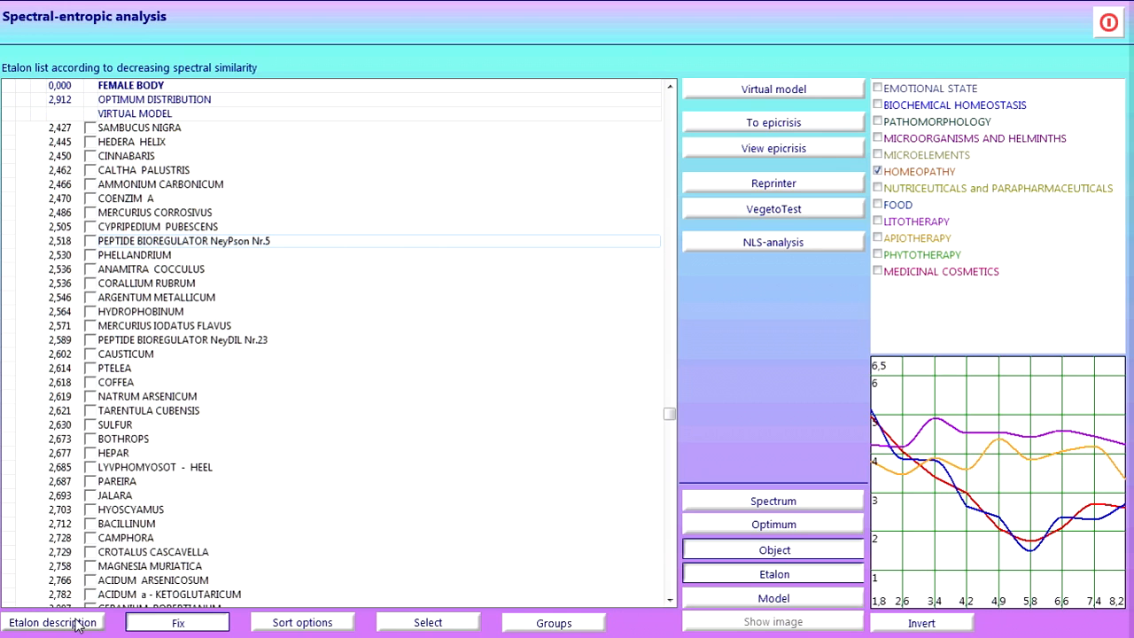
{"action": "left_click", "coordinate": [963, 90]}
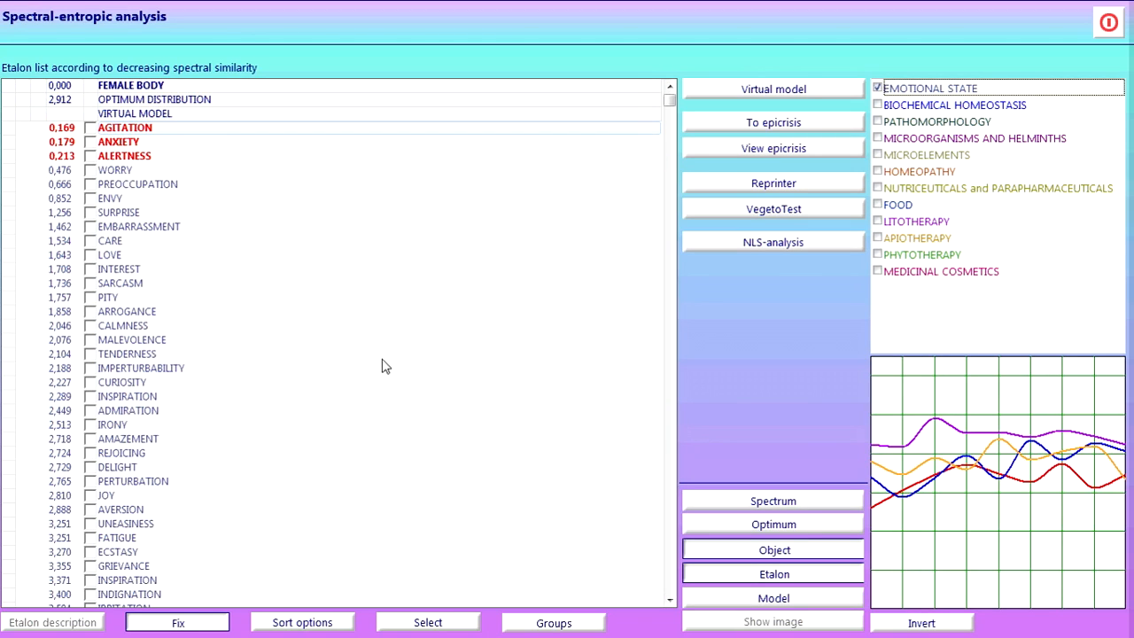
{"action": "left_click", "coordinate": [260, 145]}
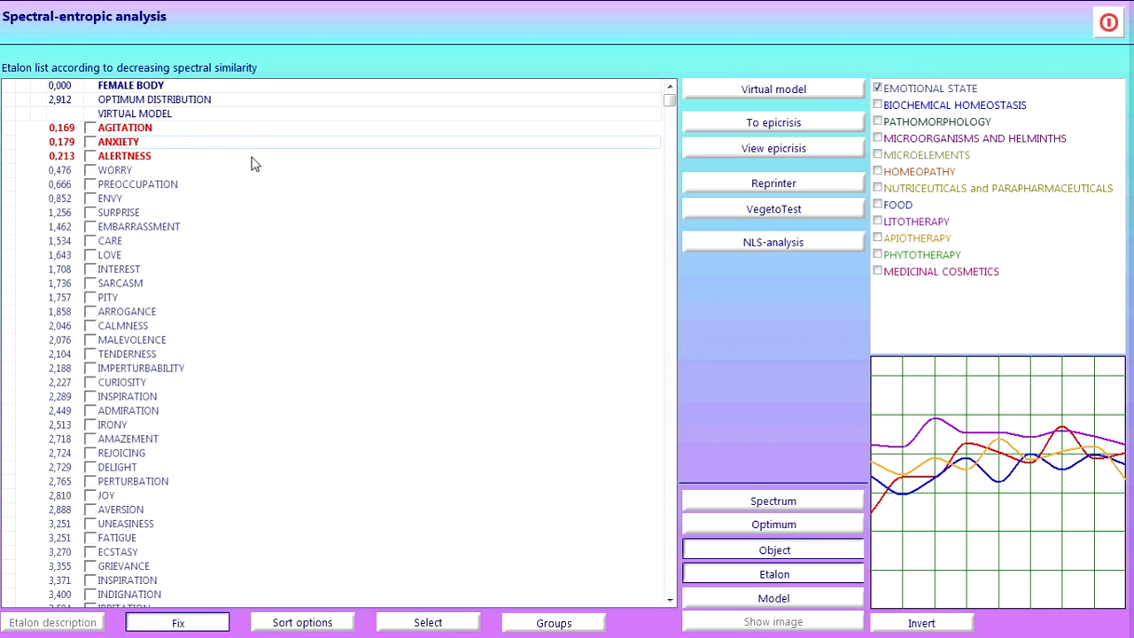
{"action": "left_click", "coordinate": [252, 159]}
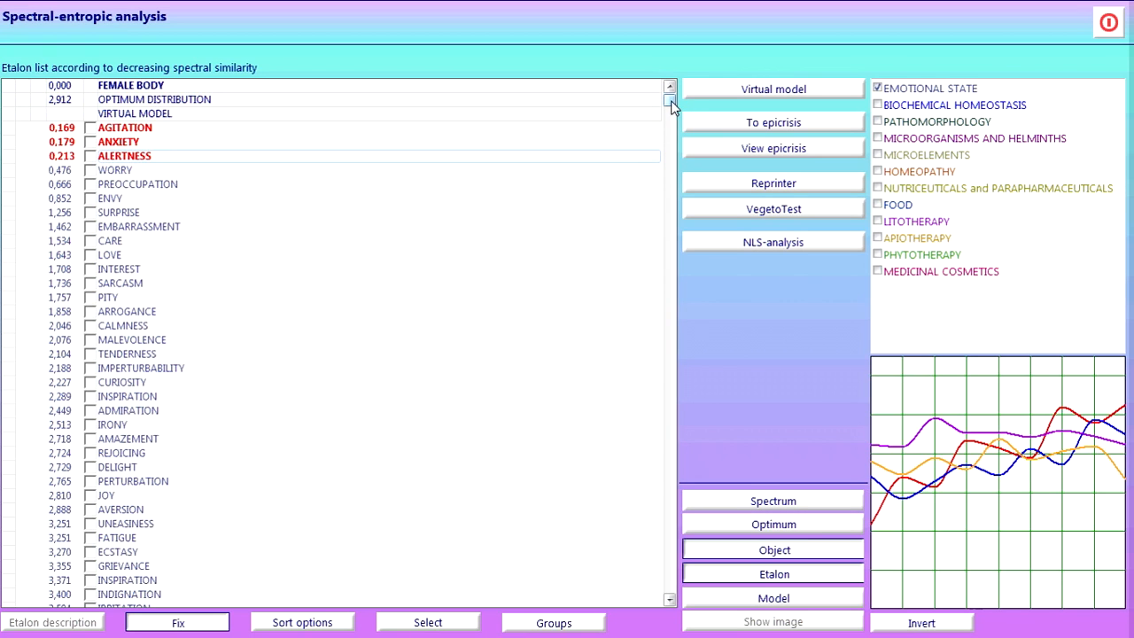
{"action": "scroll", "coordinate": [671, 157], "scroll_direction": "down", "scroll_amount": 1}
{"action": "left_click_drag", "start_coordinate": [669, 143], "coordinate": [689, 93]}
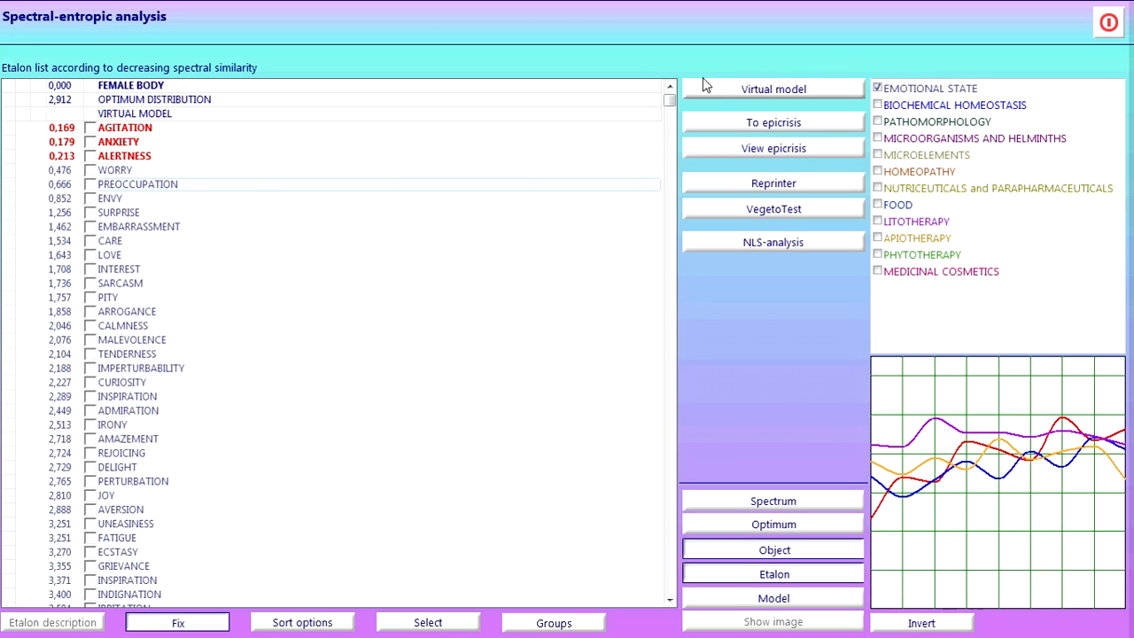
Build the virtual model for the EMOTIONAL STATE etalons and clear it again
{"action": "left_click", "coordinate": [722, 93]}
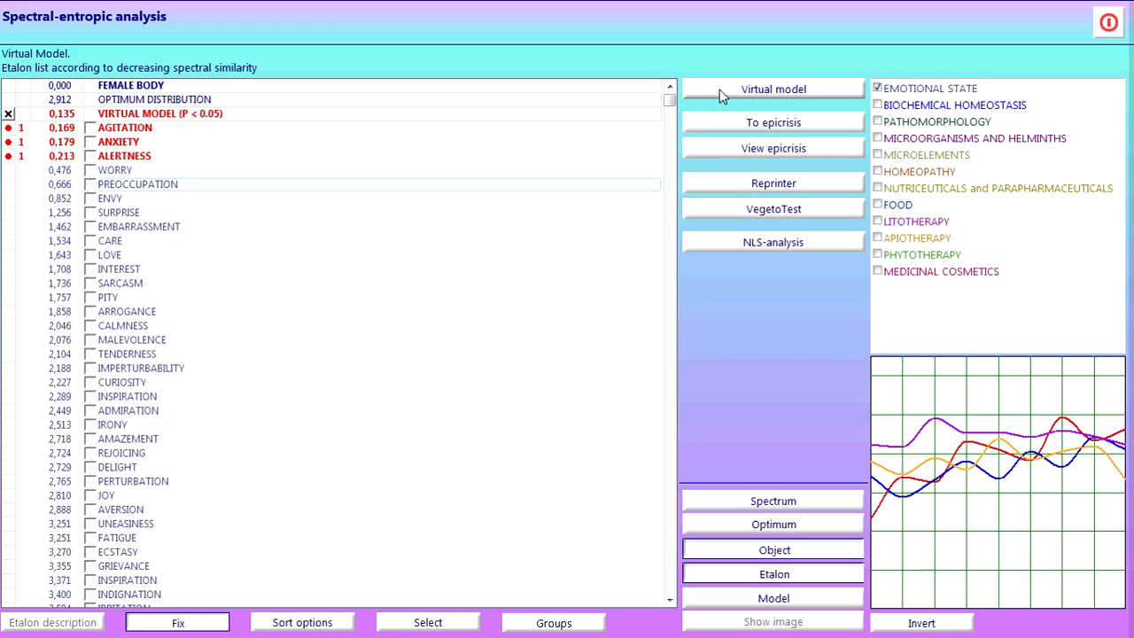
{"action": "left_click", "coordinate": [8, 115]}
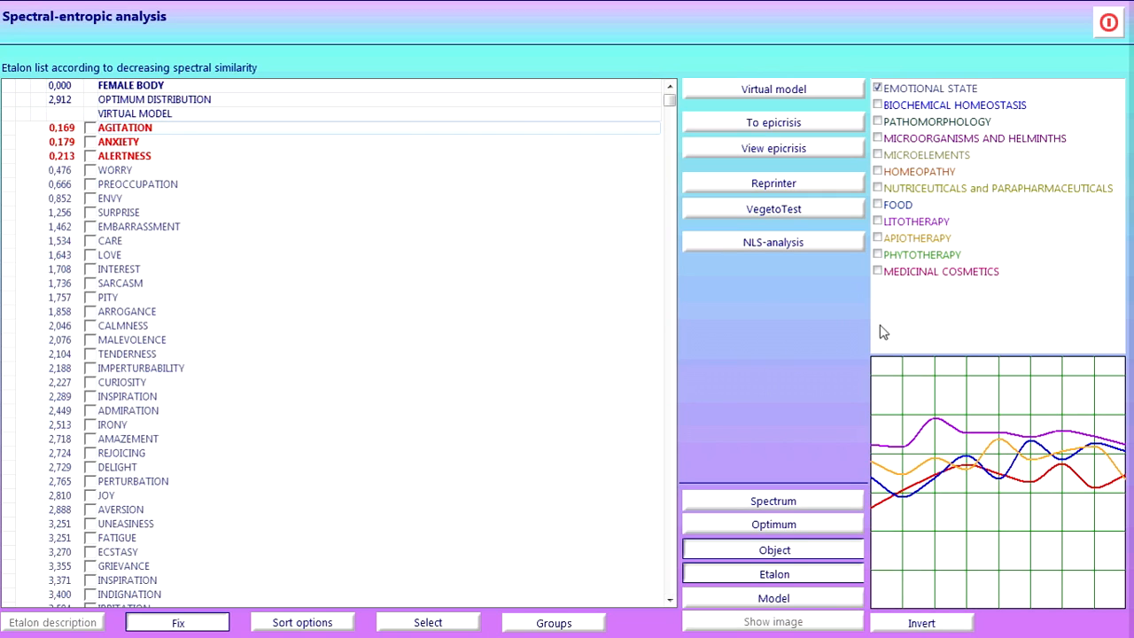
Compare the PATHOMORPHOLOGY spectra of BENIGN TUMOR OF UTERUS, DYSFUNCTIONAL ABNORMALITIES OF BRAIN and IMMUNE INFLAMMATION OF VASCULAR WALLS, and return to EMOTIONAL STATE
{"action": "left_click", "coordinate": [944, 124]}
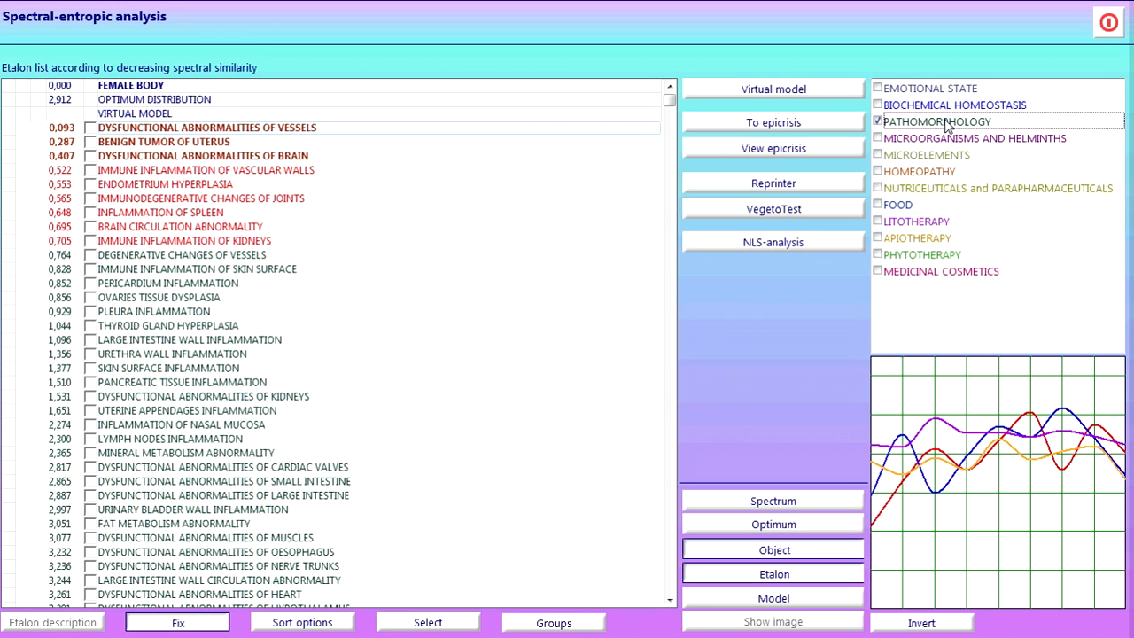
{"action": "left_click", "coordinate": [374, 145]}
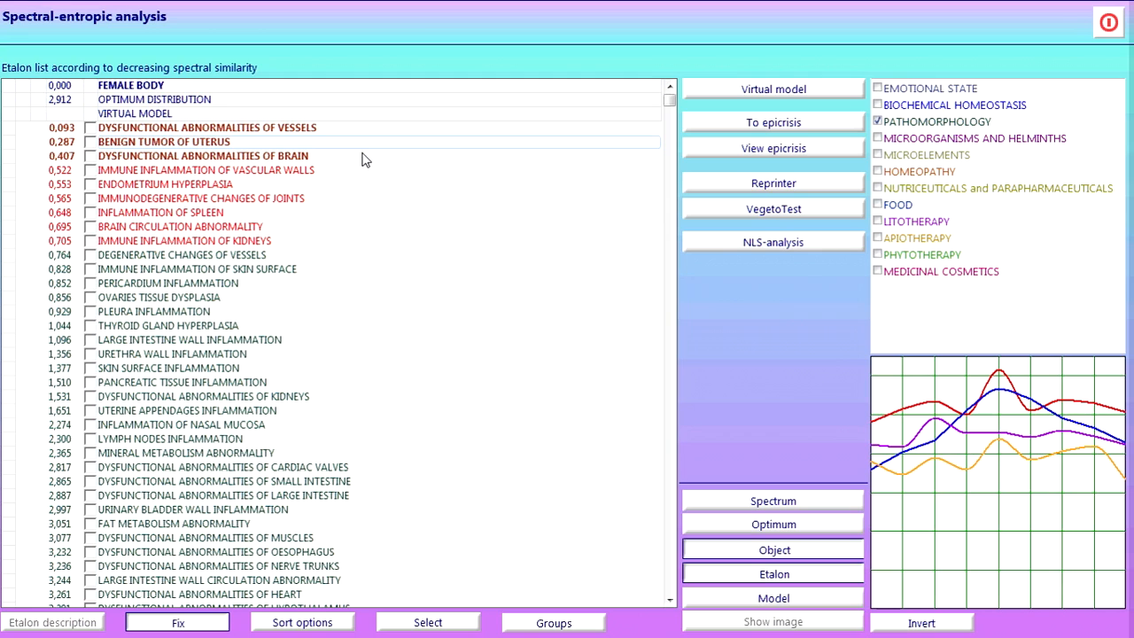
{"action": "left_click", "coordinate": [366, 158]}
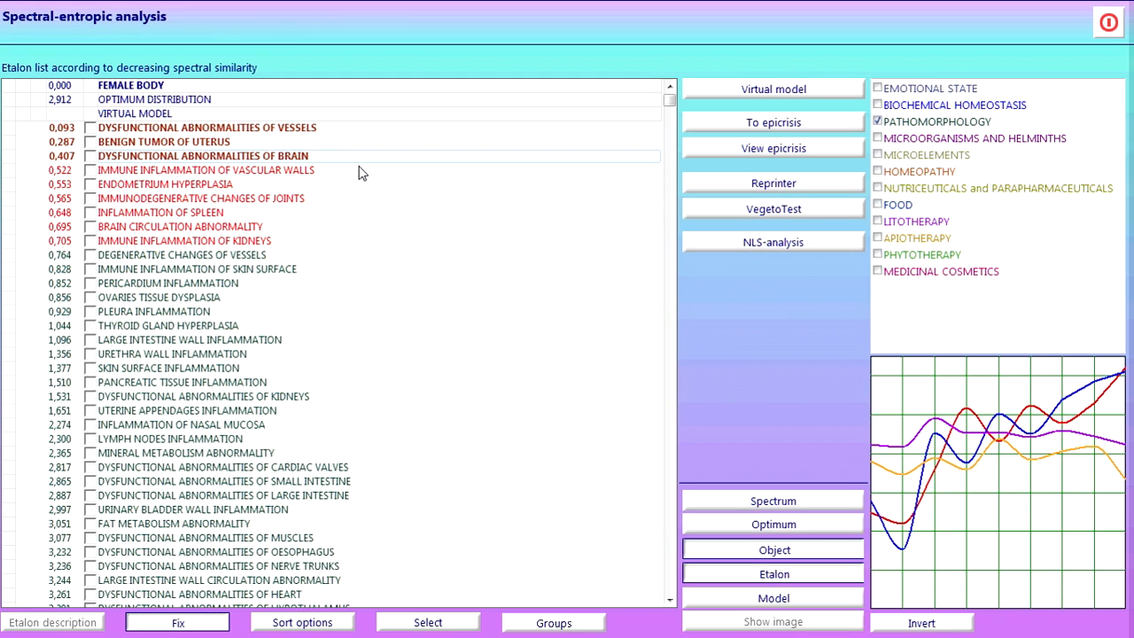
{"action": "left_click", "coordinate": [356, 173]}
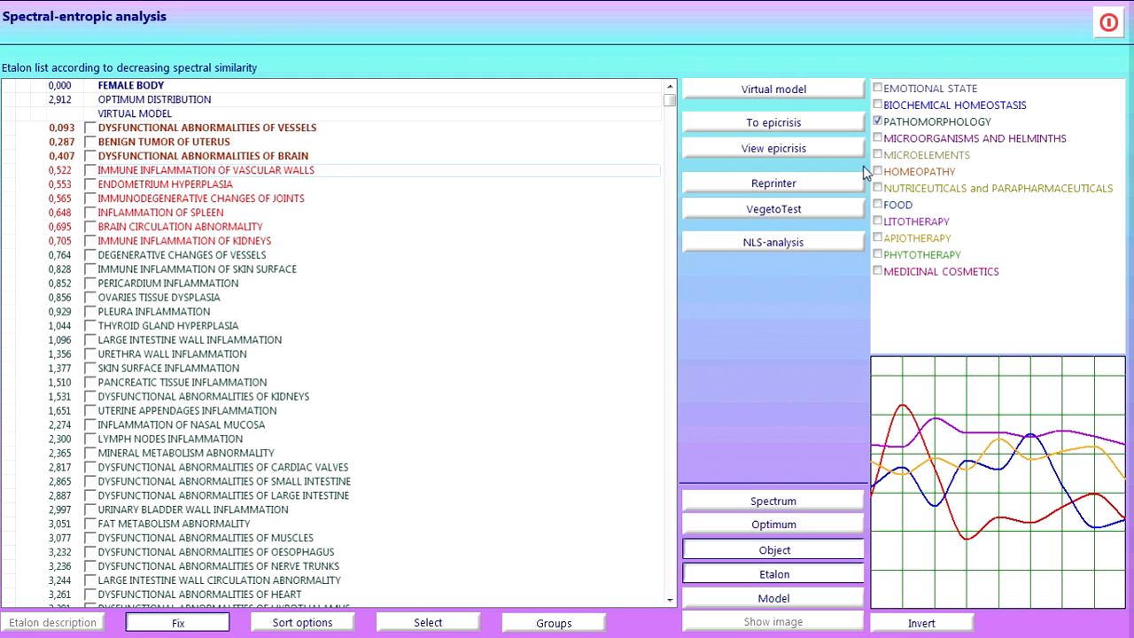
{"action": "left_click", "coordinate": [904, 88]}
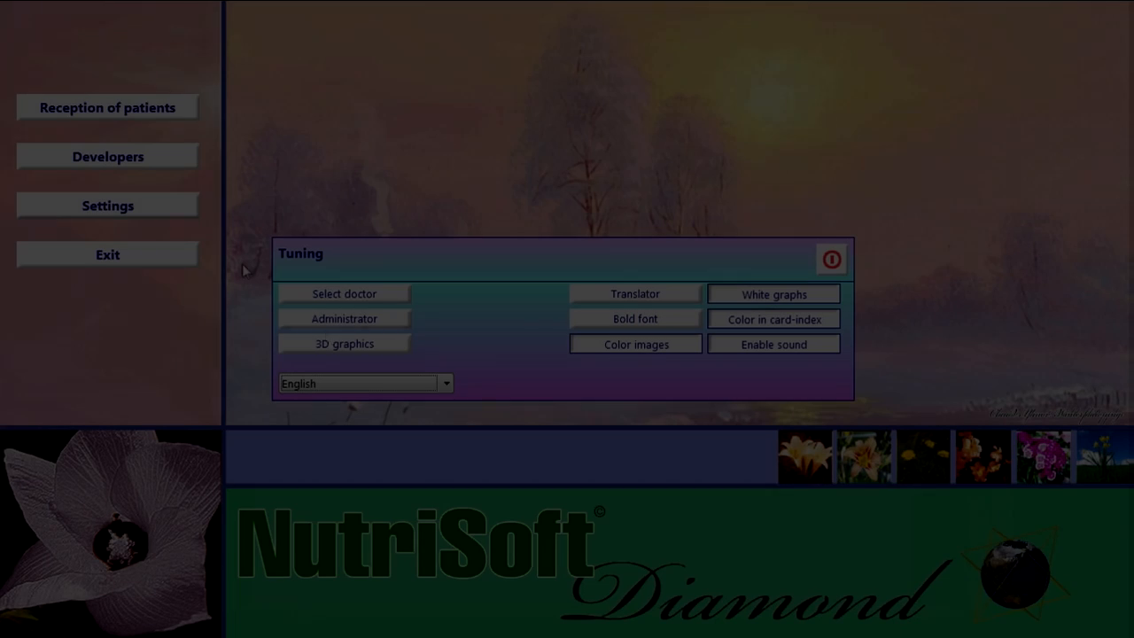
Switch the interface language to Chinese traditional and back to English
{"action": "left_click", "coordinate": [362, 385]}
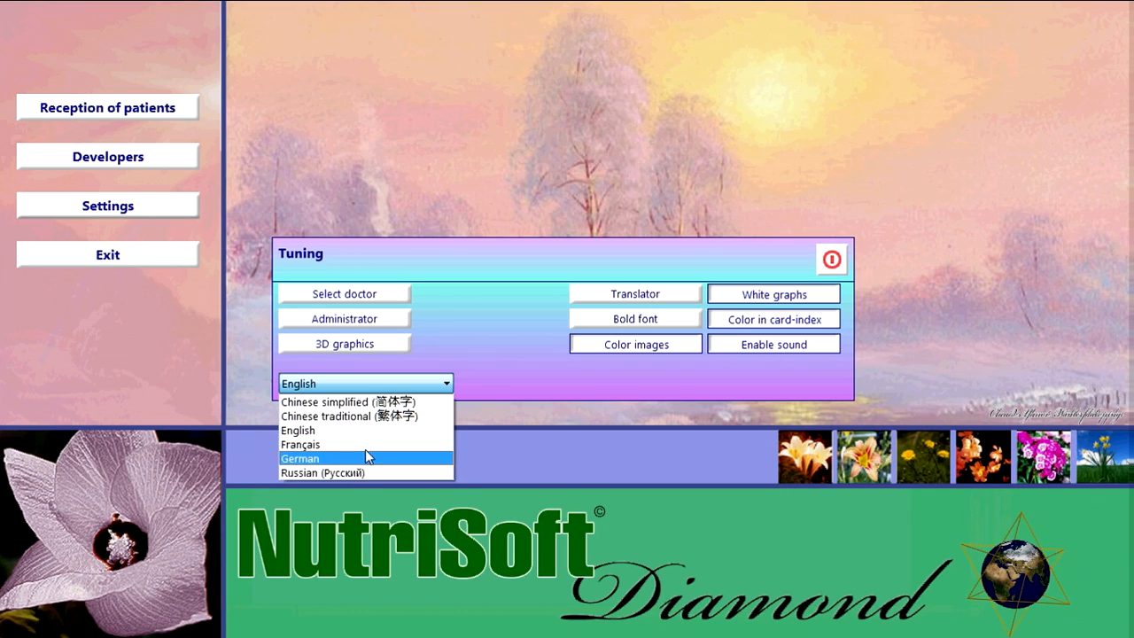
{"action": "left_click", "coordinate": [373, 416]}
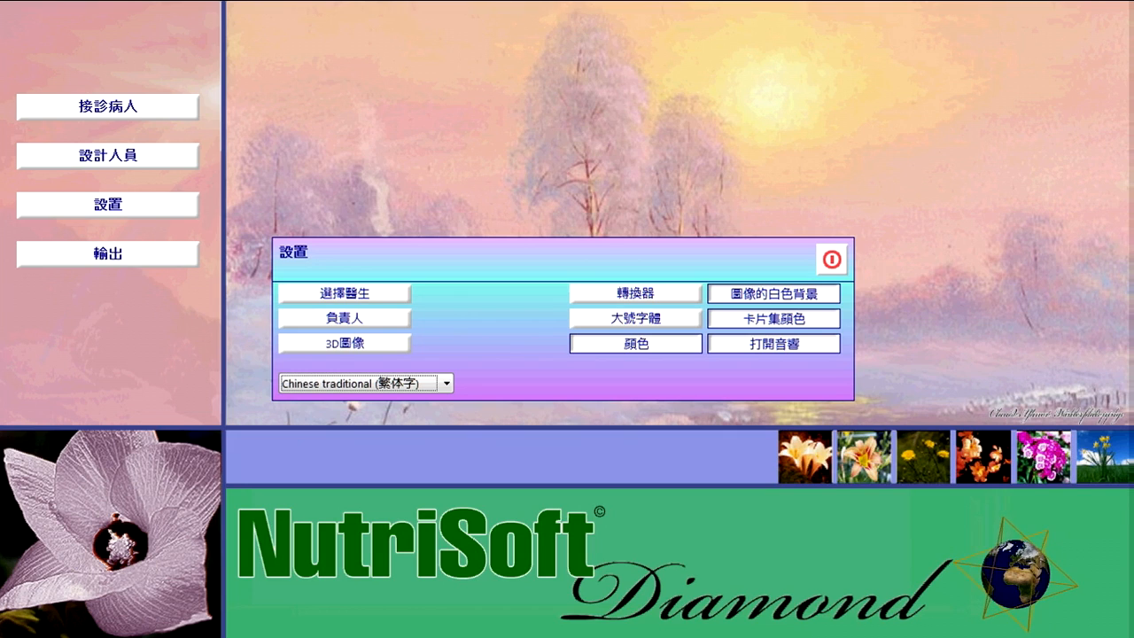
{"action": "left_click", "coordinate": [434, 390]}
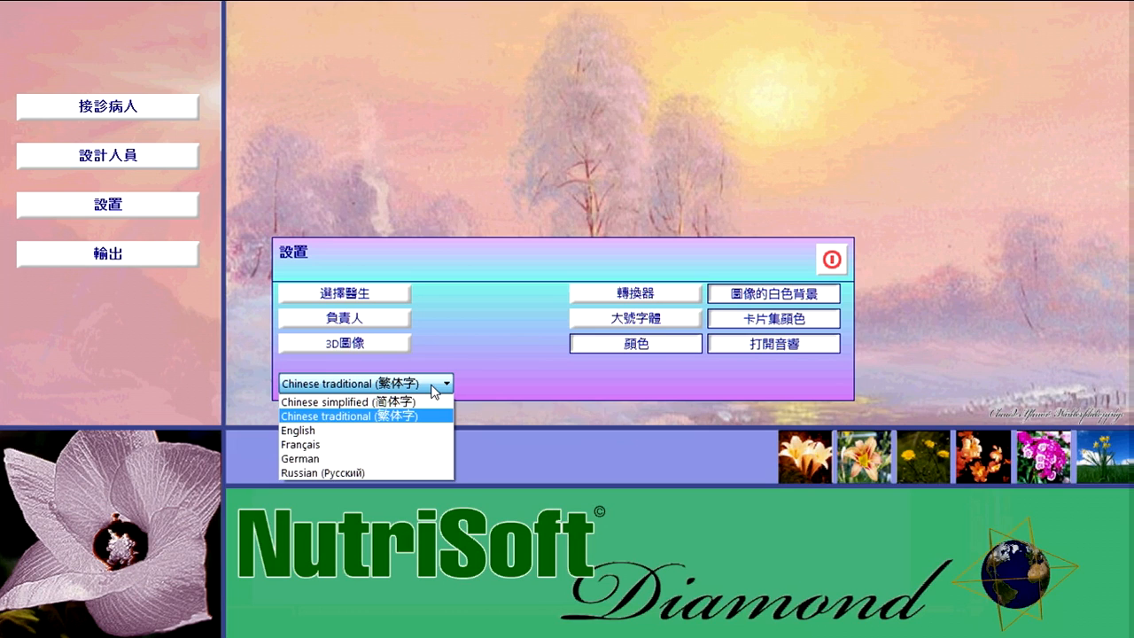
{"action": "left_click", "coordinate": [391, 431]}
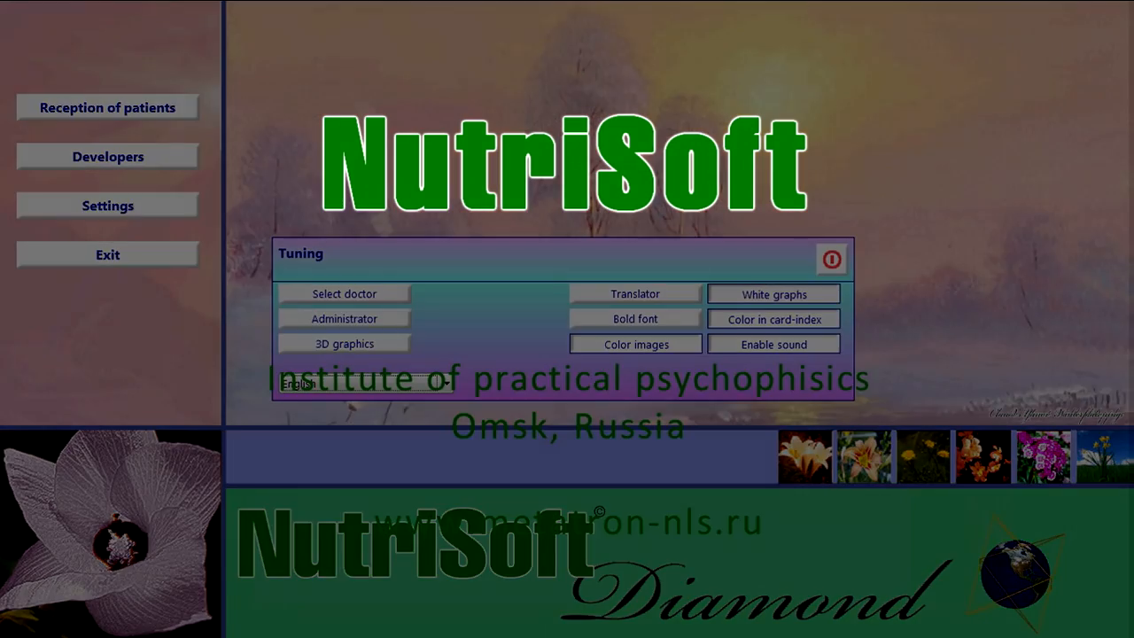